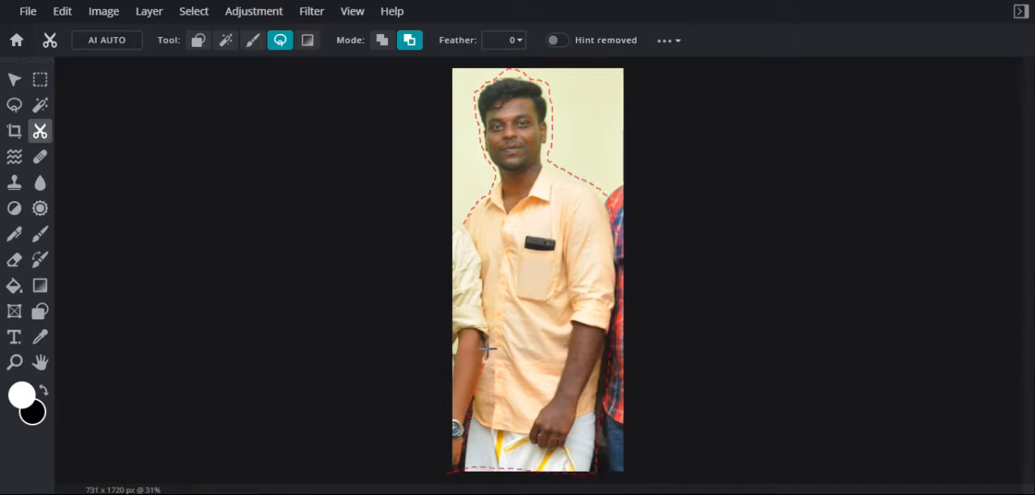
Finish the lasso outline around the man in the orange shirt, remove that area, and invert the mask
{"action": "left_click", "coordinate": [454, 239]}
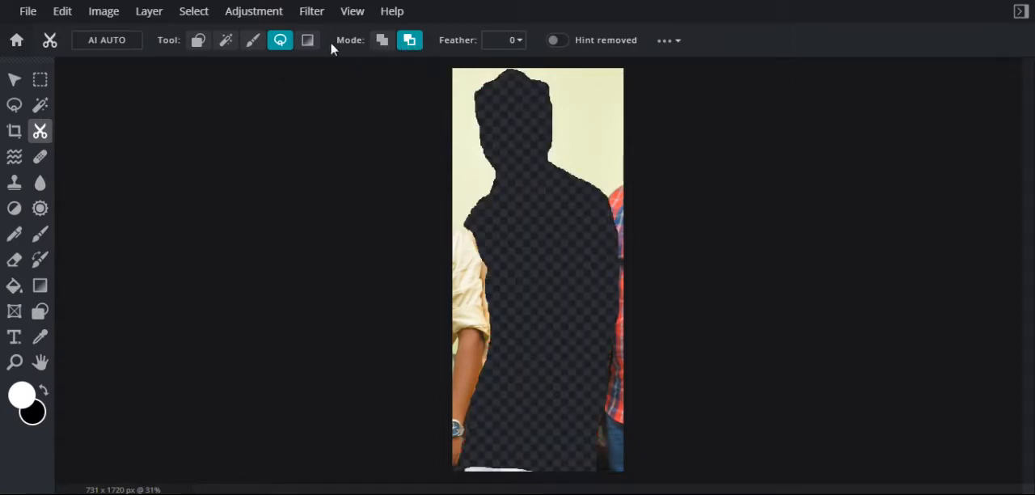
{"action": "left_click", "coordinate": [668, 40]}
{"action": "left_click", "coordinate": [567, 57]}
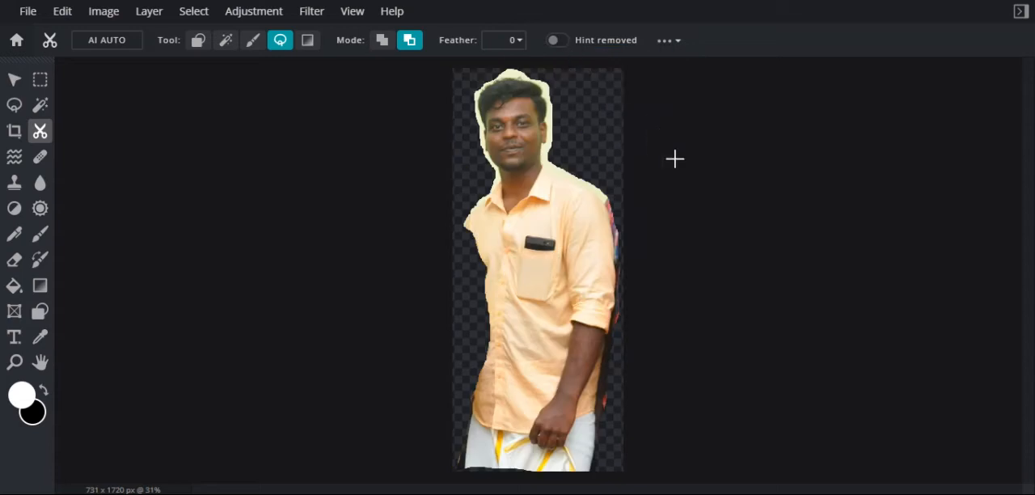
Save the cutout of the man in the orange shirt as a PNG named "me" and dismiss the download notices
{"action": "left_click", "coordinate": [24, 11]}
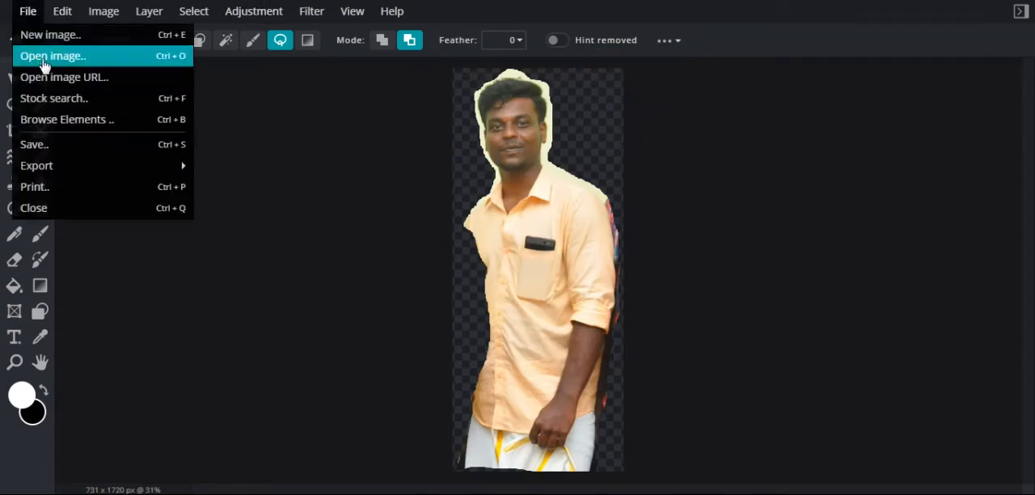
{"action": "left_click", "coordinate": [63, 144]}
{"action": "left_click_drag", "start_coordinate": [564, 181], "coordinate": [485, 176]}
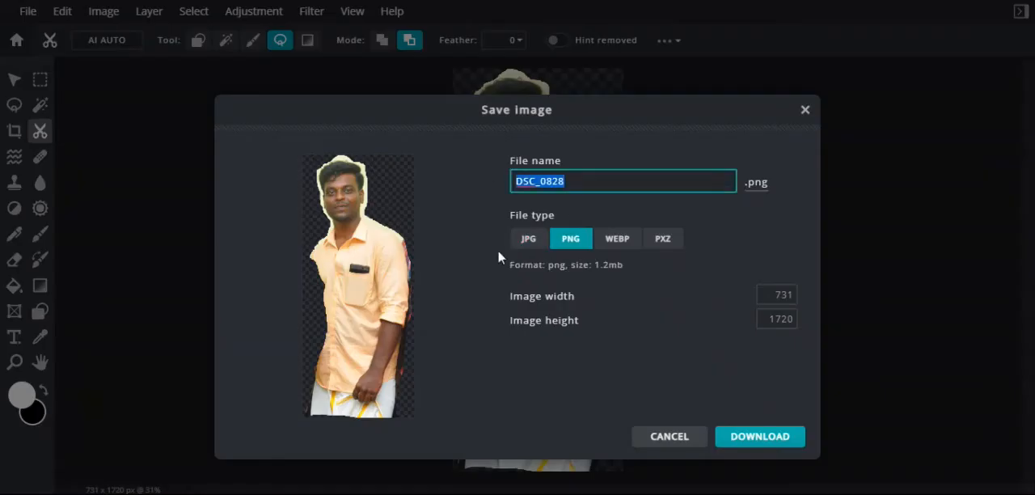
{"action": "type", "text": "1"}
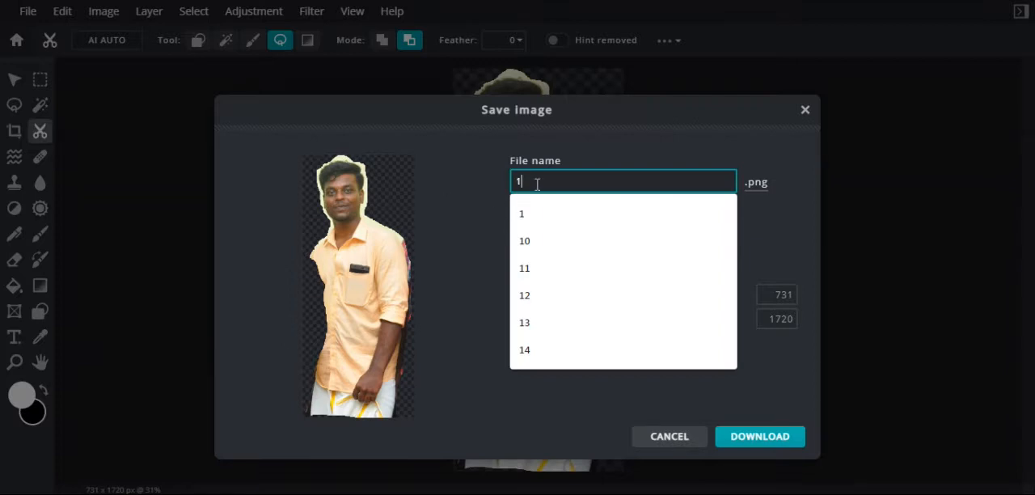
{"action": "key", "text": "BackSpace"}
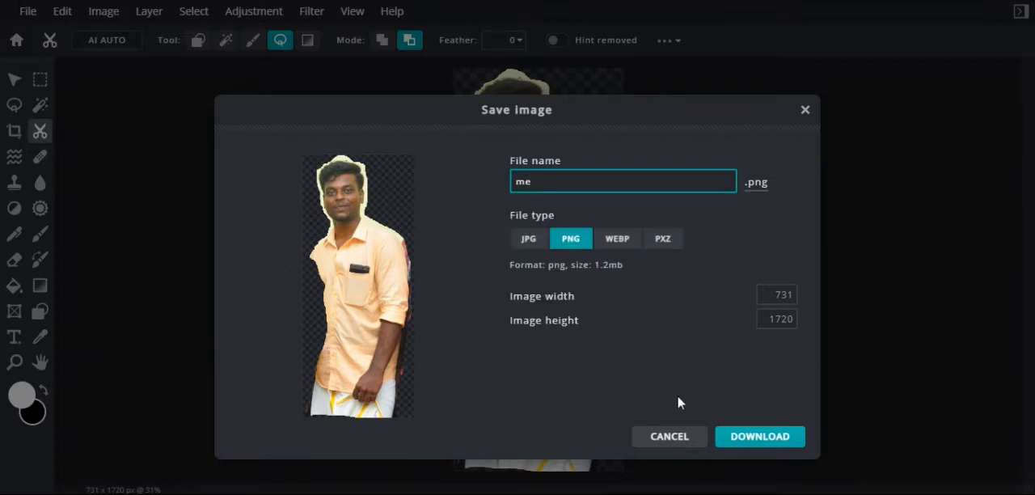
{"action": "left_click", "coordinate": [744, 437]}
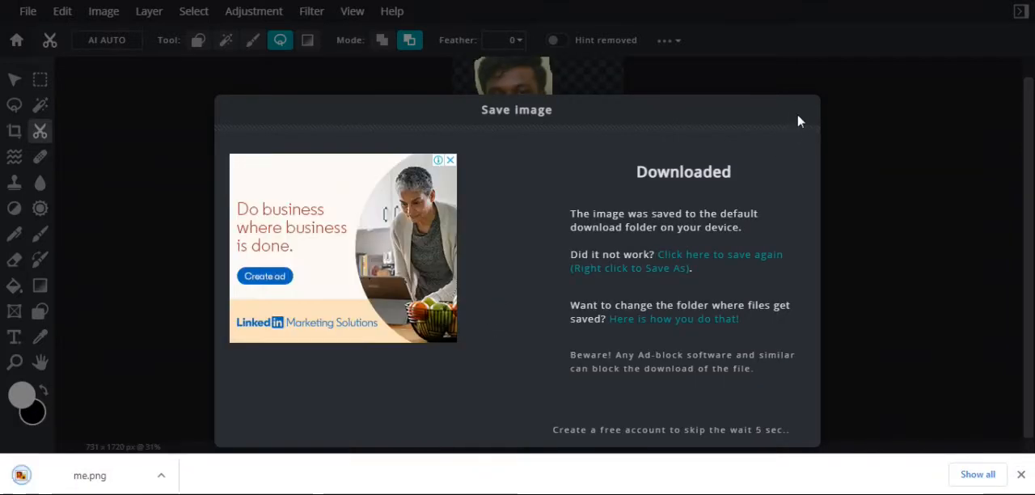
{"action": "left_click", "coordinate": [1022, 475]}
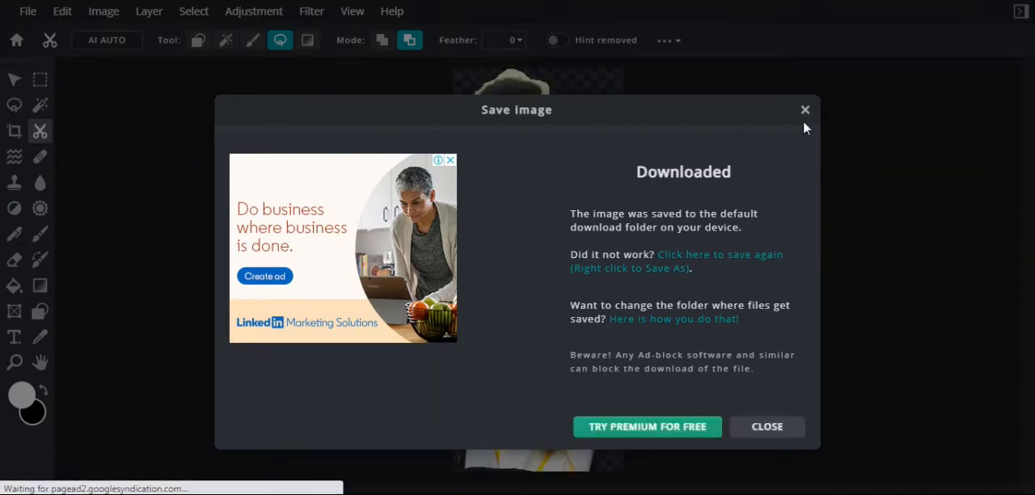
{"action": "left_click", "coordinate": [804, 111]}
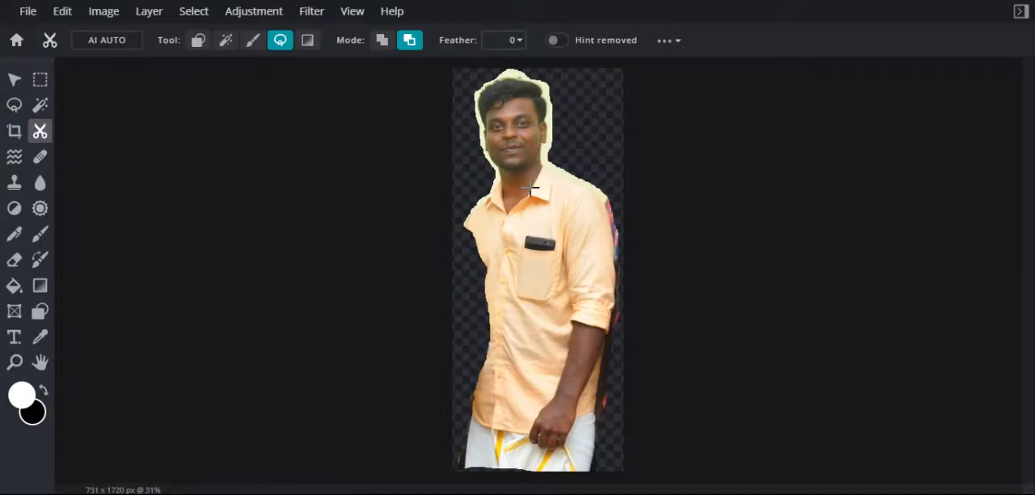
Show the layers and history and undo the mask inversion, the mask and the crop on the group photo
{"action": "left_click", "coordinate": [1020, 12]}
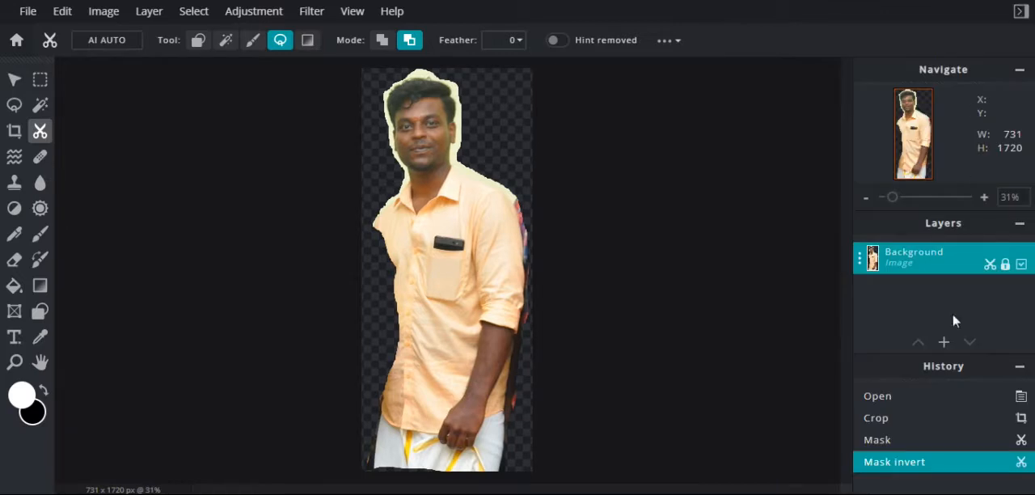
{"action": "key", "text": "ctrl+z"}
{"action": "key", "text": "ctrl+z"}
{"action": "key", "text": "ctrl+z"}
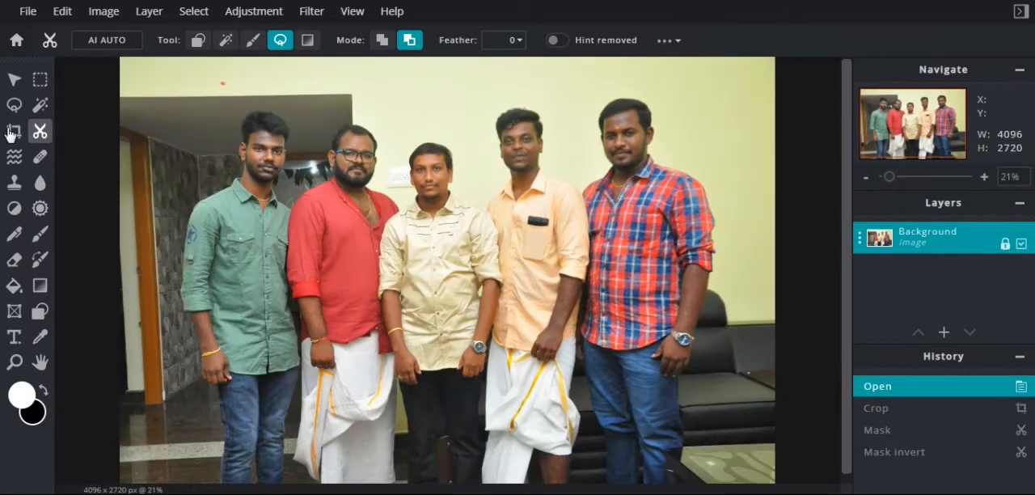
Crop the group photo to 808 x 1798 px around the man in the green shirt
{"action": "left_click", "coordinate": [14, 131]}
{"action": "left_click_drag", "start_coordinate": [122, 268], "coordinate": [178, 267]}
{"action": "left_click_drag", "start_coordinate": [774, 263], "coordinate": [312, 257]}
{"action": "scroll", "coordinate": [312, 257], "scroll_direction": "down", "scroll_amount": 1}
{"action": "left_click_drag", "start_coordinate": [288, 103], "coordinate": [290, 137]}
{"action": "left_click_drag", "start_coordinate": [290, 400], "coordinate": [284, 360]}
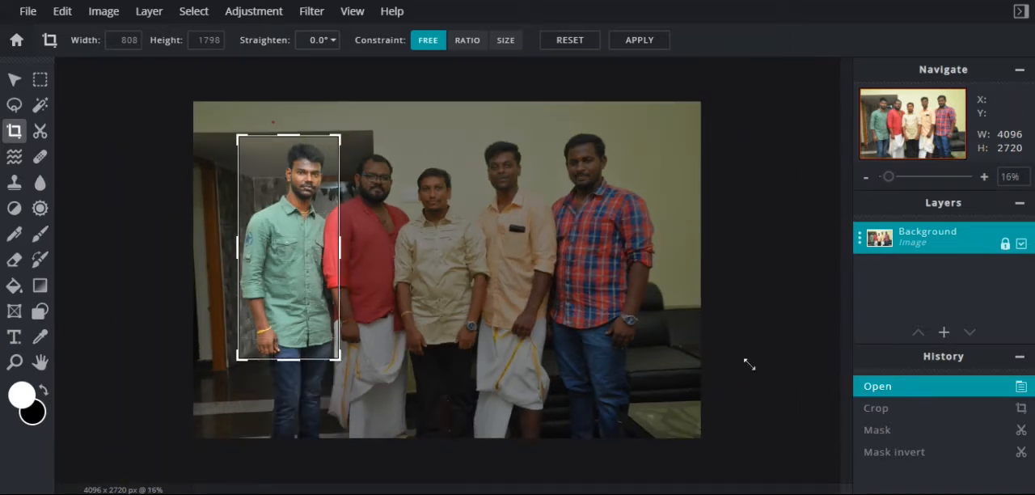
{"action": "left_click", "coordinate": [621, 39]}
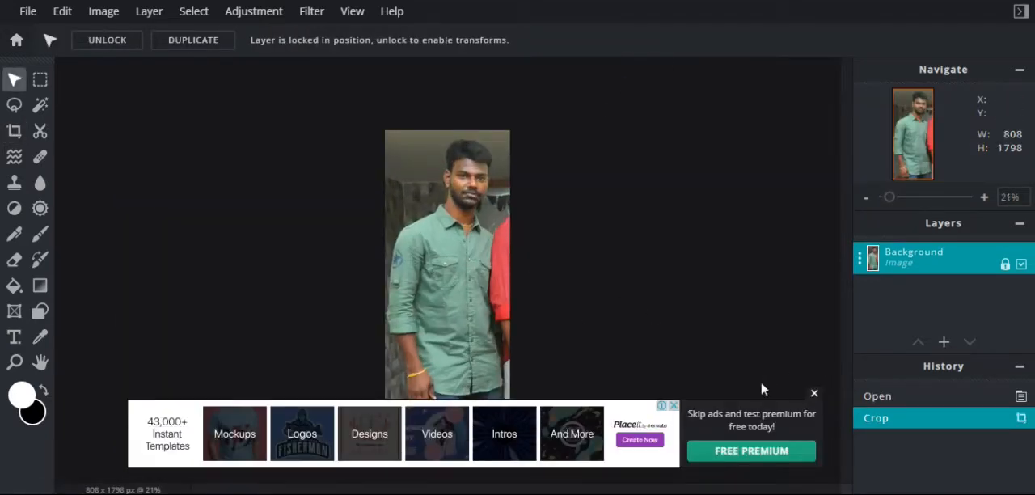
Lasso-cut around the man in the green shirt in remove mode and invert the mask to isolate him
{"action": "left_click", "coordinate": [40, 131]}
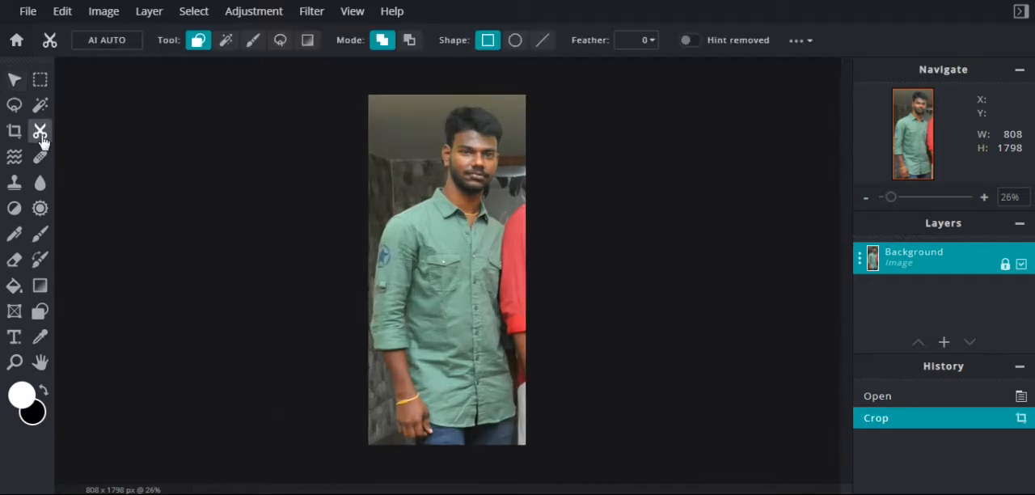
{"action": "left_click", "coordinate": [280, 39]}
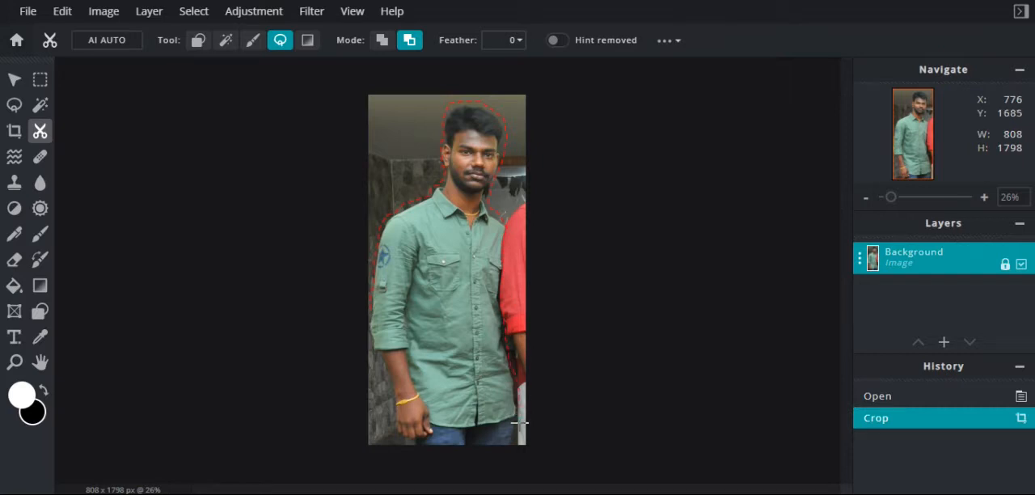
{"action": "left_click", "coordinate": [375, 359]}
{"action": "left_click", "coordinate": [665, 40]}
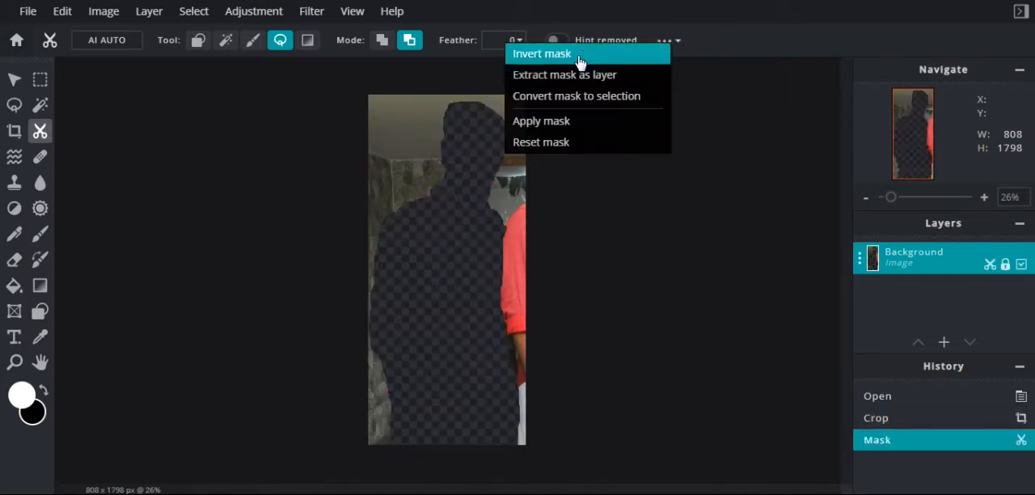
{"action": "left_click", "coordinate": [581, 51]}
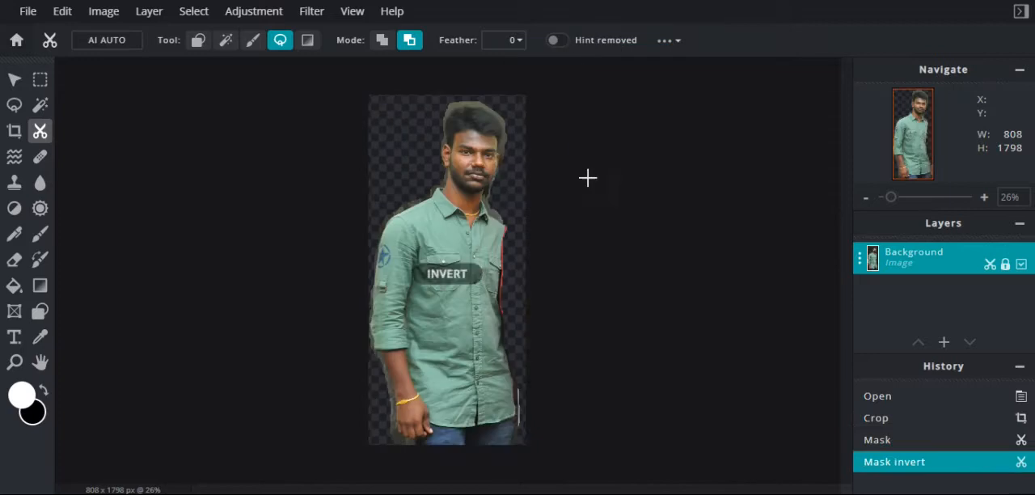
Save the cutout of the man in the green shirt as a PNG named "Bro" and dismiss the download notices
{"action": "left_click", "coordinate": [27, 12]}
{"action": "left_click", "coordinate": [68, 150]}
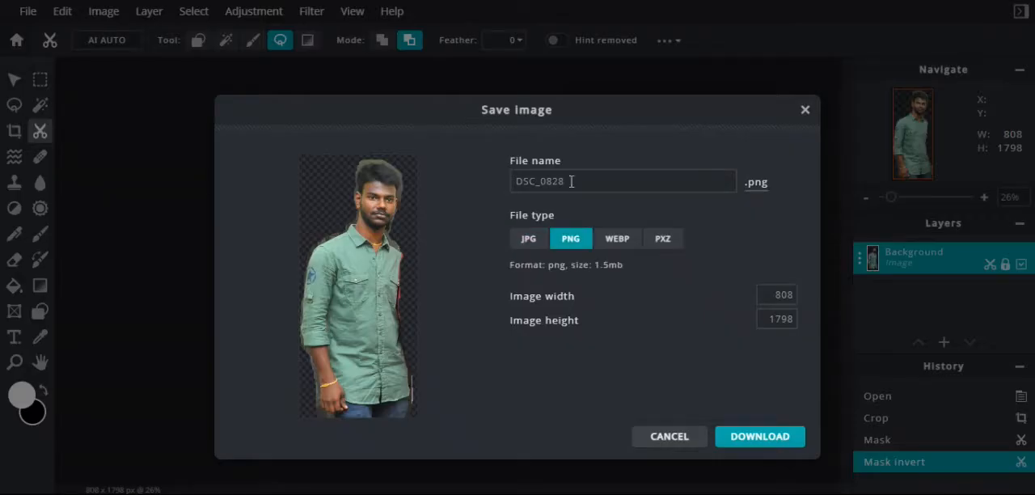
{"action": "type", "text": "b"}
{"action": "key", "text": "BackSpace"}
{"action": "type", "text": "Bro"}
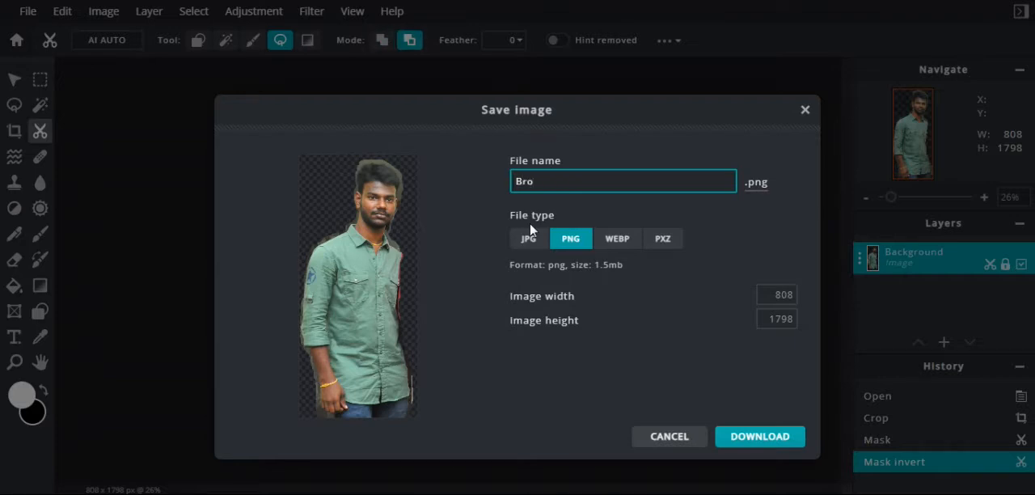
{"action": "left_click", "coordinate": [752, 437]}
{"action": "left_click", "coordinate": [1021, 474]}
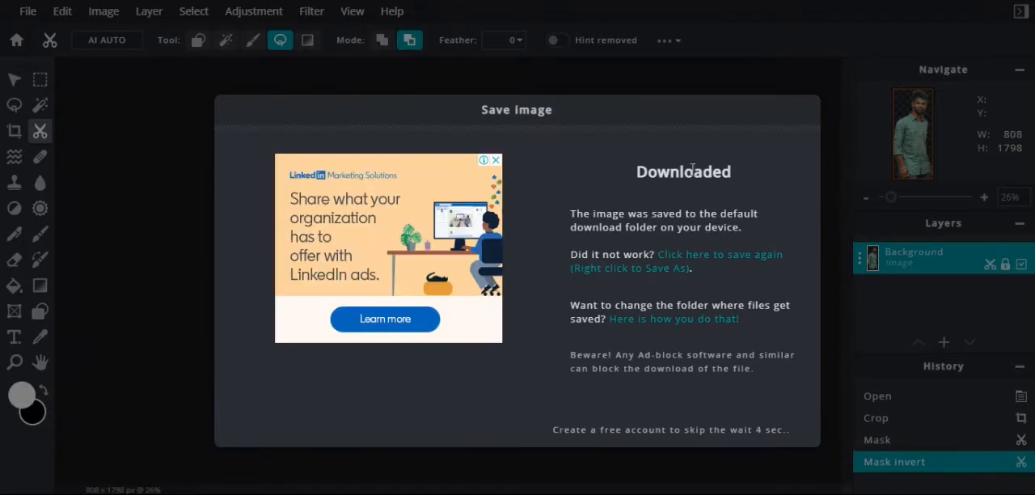
{"action": "left_click", "coordinate": [803, 107]}
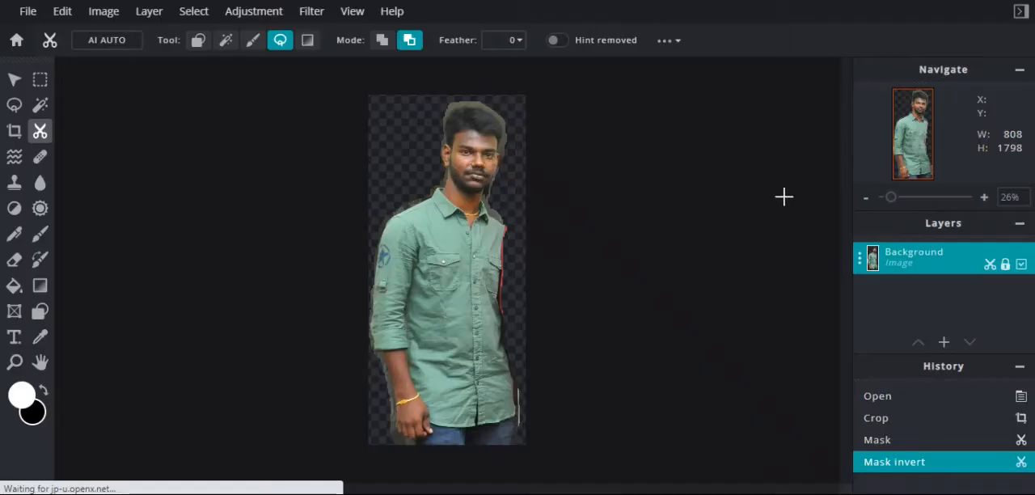
{"action": "left_click", "coordinate": [27, 10]}
{"action": "left_click", "coordinate": [44, 32]}
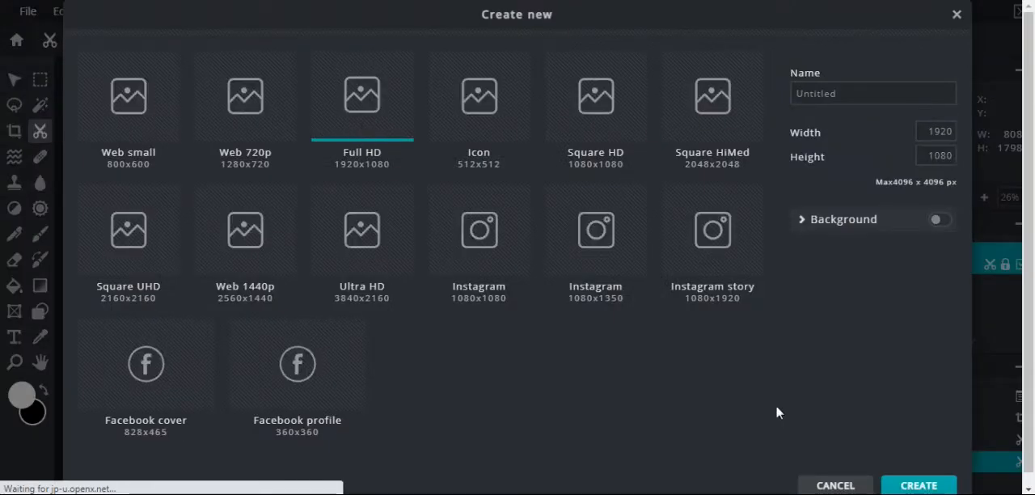
{"action": "left_click", "coordinate": [835, 485]}
Open the wedding stage photo showing the bride, the groom and the woman in the orange saree
{"action": "left_click", "coordinate": [27, 11]}
{"action": "left_click", "coordinate": [46, 51]}
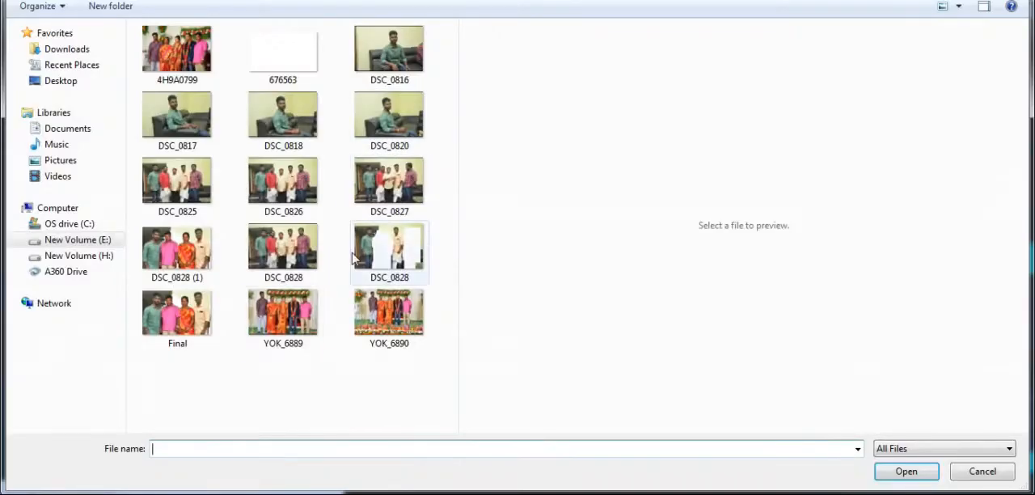
{"action": "left_click", "coordinate": [305, 314]}
{"action": "left_click", "coordinate": [351, 316]}
{"action": "left_click", "coordinate": [292, 318]}
{"action": "left_click", "coordinate": [194, 72]}
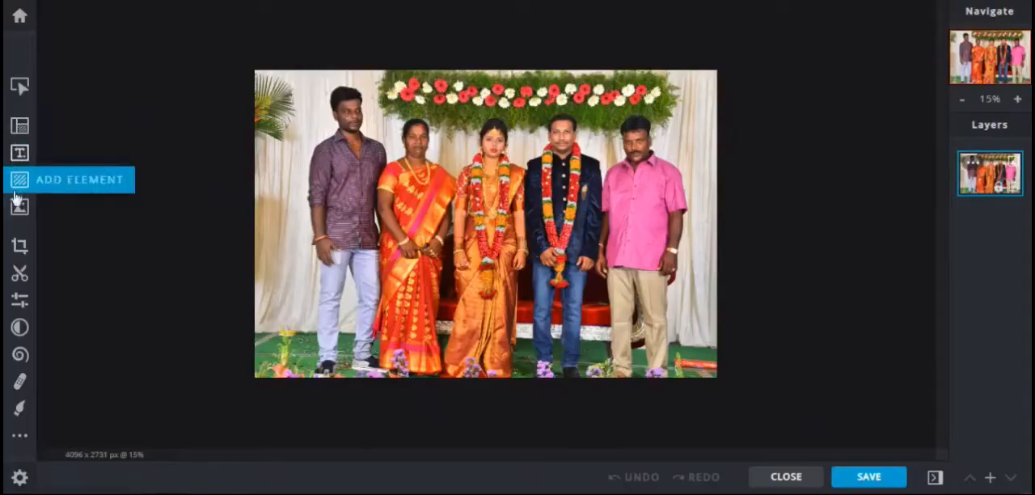
Crop the wedding photo to 762 x 1491 px around the woman in the orange saree beside the bride
{"action": "left_click", "coordinate": [20, 246]}
{"action": "left_click_drag", "start_coordinate": [353, 213], "coordinate": [474, 213]}
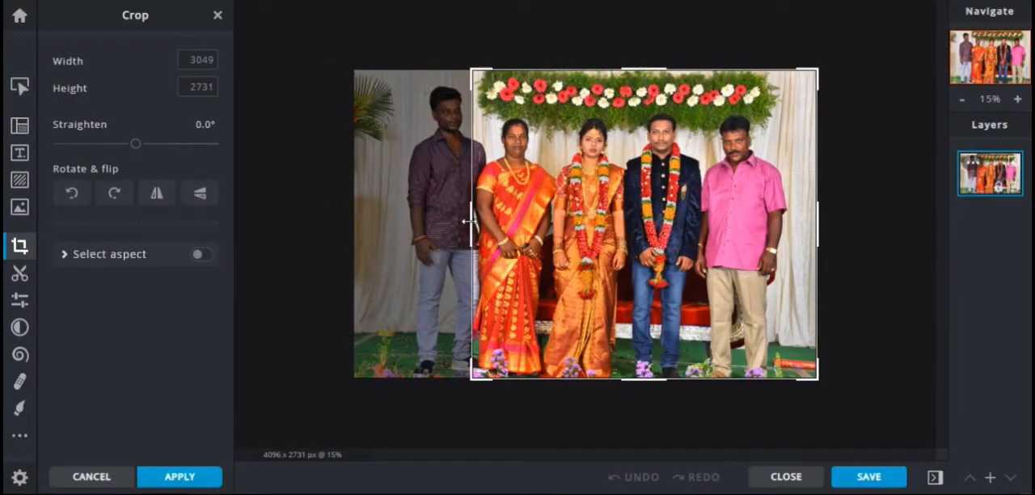
{"action": "left_click_drag", "start_coordinate": [818, 222], "coordinate": [559, 222]}
{"action": "left_click_drag", "start_coordinate": [511, 371], "coordinate": [515, 284]}
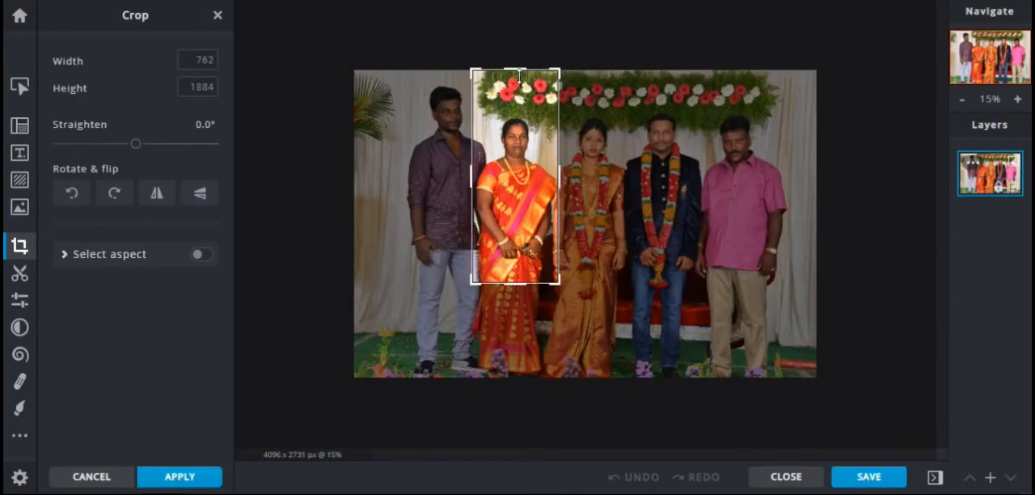
{"action": "left_click_drag", "start_coordinate": [515, 69], "coordinate": [515, 110]}
{"action": "left_click", "coordinate": [182, 477]}
Try to flip the cropped photo of the woman horizontally and check its layer settings
{"action": "left_click", "coordinate": [20, 250]}
{"action": "left_click", "coordinate": [151, 144]}
{"action": "left_click", "coordinate": [157, 146]}
{"action": "left_click", "coordinate": [162, 479]}
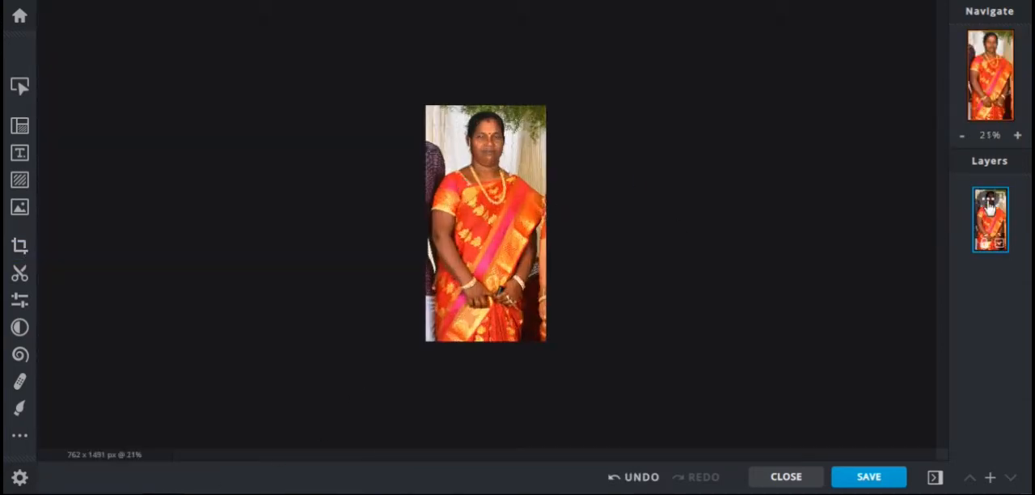
{"action": "left_click", "coordinate": [994, 212]}
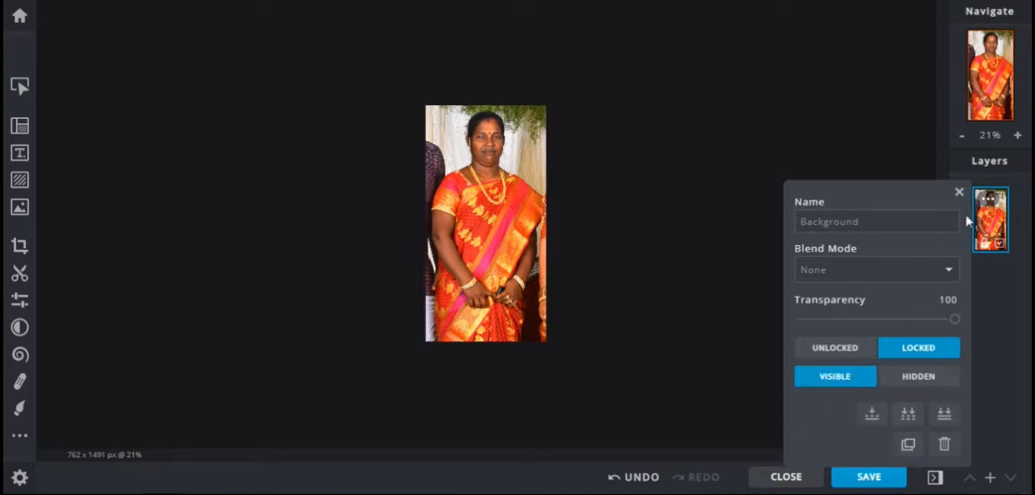
{"action": "left_click", "coordinate": [959, 192]}
Lasso-cut around the woman in the orange saree in remove mode and invert the cutout to isolate her
{"action": "scroll", "coordinate": [501, 127], "scroll_direction": "up", "scroll_amount": 7}
{"action": "scroll", "coordinate": [498, 129], "scroll_direction": "down", "scroll_amount": 3}
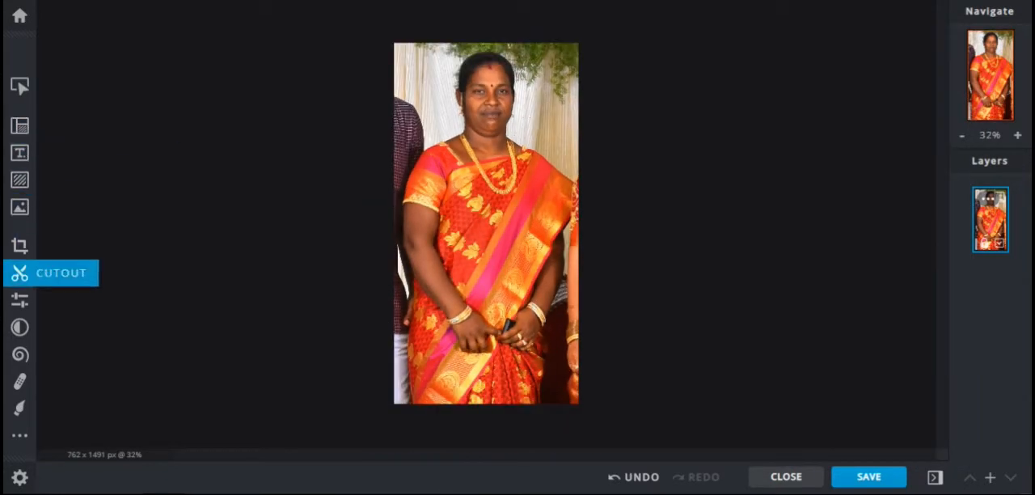
{"action": "left_click", "coordinate": [19, 273]}
{"action": "left_click", "coordinate": [198, 122]}
{"action": "left_click", "coordinate": [177, 175]}
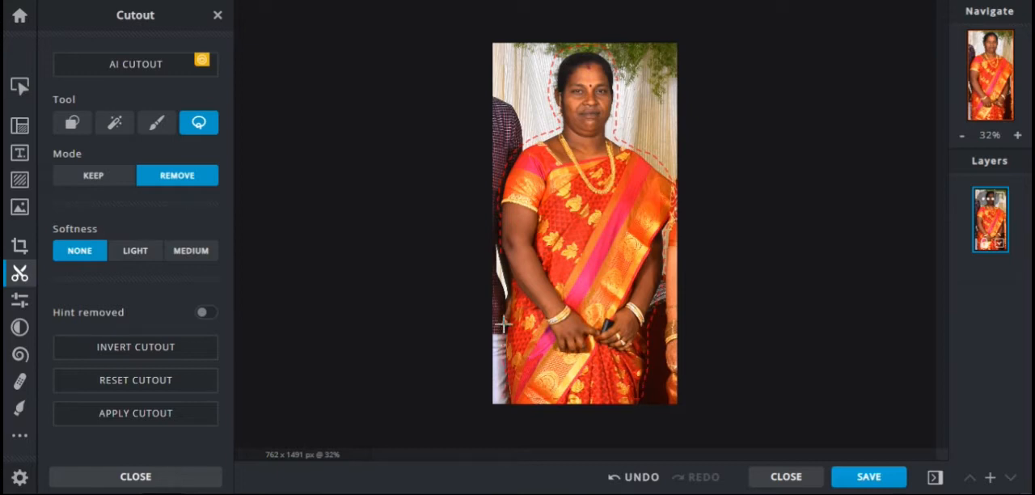
{"action": "left_click", "coordinate": [161, 355]}
{"action": "left_click", "coordinate": [146, 477]}
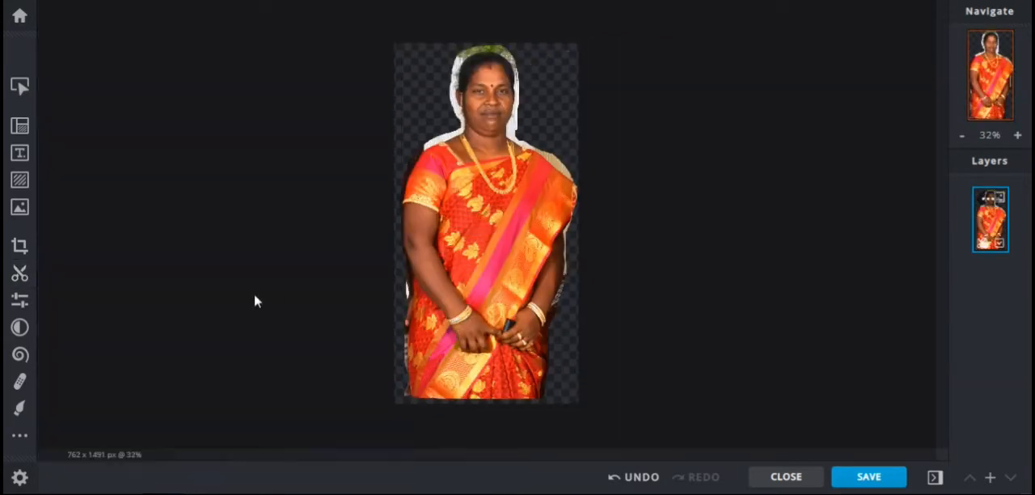
Merge the masked layer of the woman and flip the image horizontally
{"action": "left_click", "coordinate": [19, 246]}
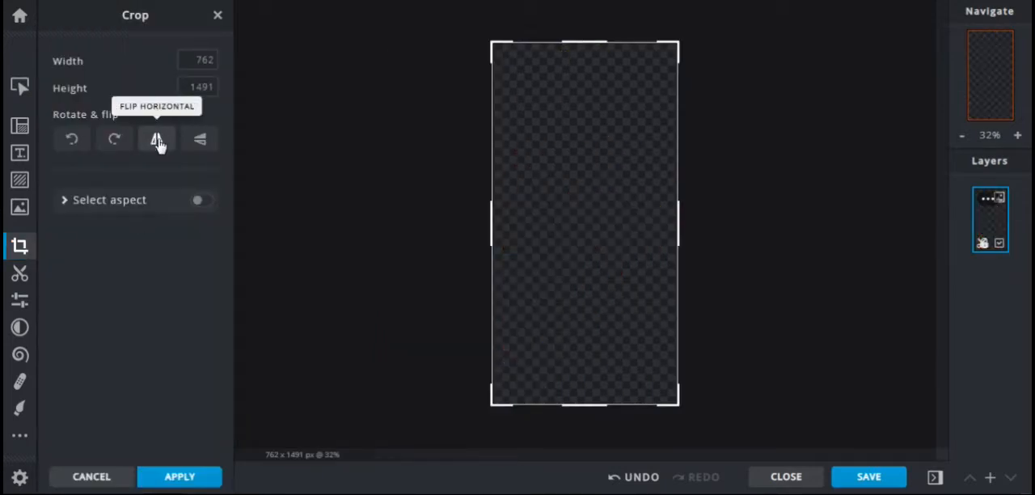
{"action": "left_click", "coordinate": [162, 477]}
{"action": "left_click", "coordinate": [982, 213]}
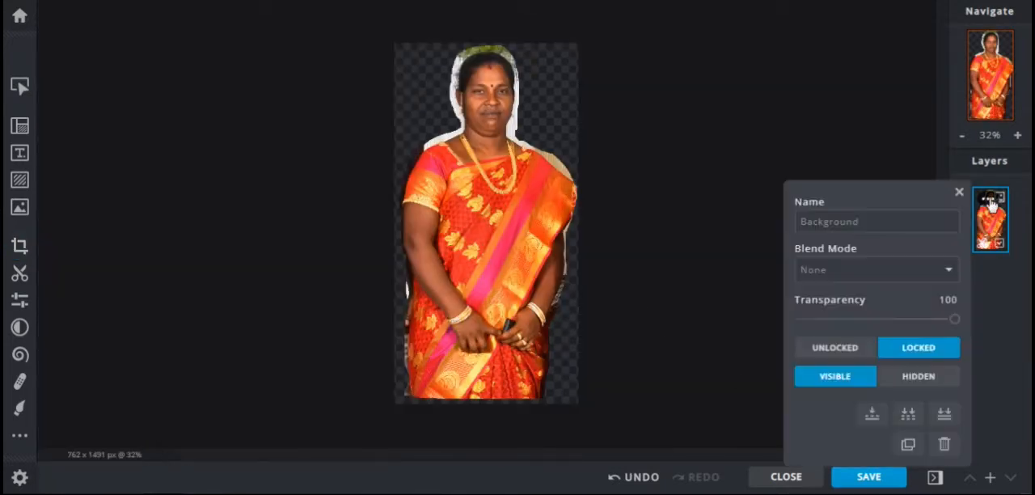
{"action": "left_click", "coordinate": [880, 422]}
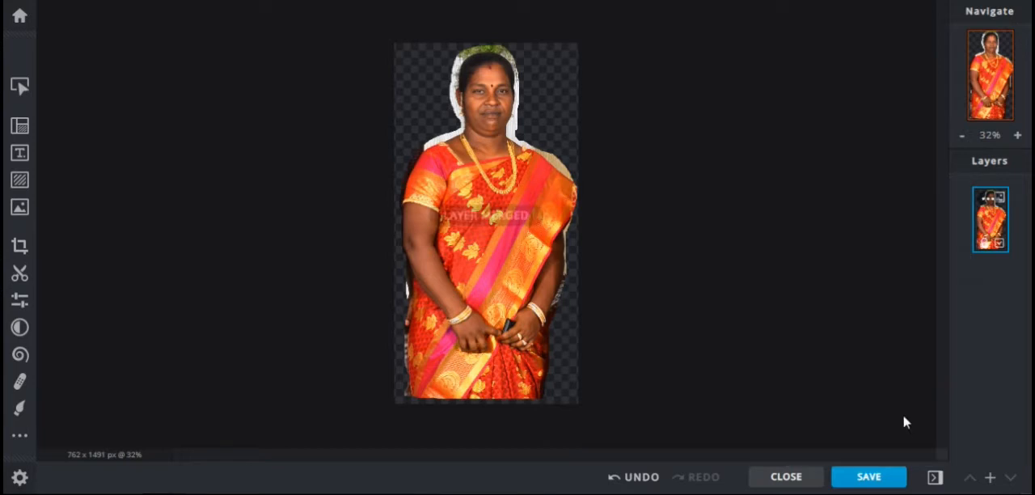
{"action": "left_click", "coordinate": [19, 245]}
{"action": "left_click", "coordinate": [157, 193]}
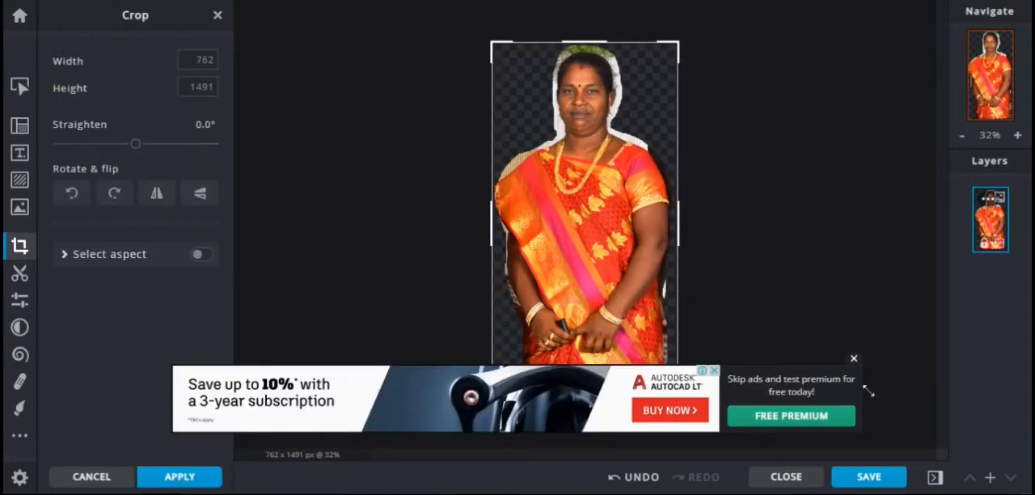
Save the flipped cutout of the woman under the file name "Mom"
{"action": "left_click", "coordinate": [868, 476]}
{"action": "left_click_drag", "start_coordinate": [598, 180], "coordinate": [486, 172]}
{"action": "type", "text": "Mom"}
{"action": "left_click", "coordinate": [753, 437]}
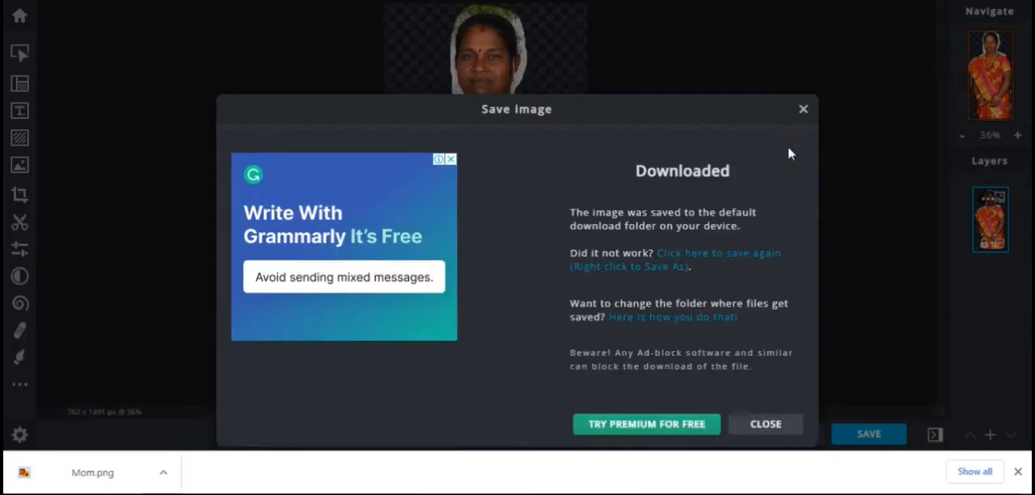
Dismiss the save confirmation and undo the edits back to the full, uncropped group photo
{"action": "left_click", "coordinate": [761, 430]}
{"action": "key", "text": "ctrl+z"}
{"action": "key", "text": "ctrl+z"}
{"action": "key", "text": "ctrl+z"}
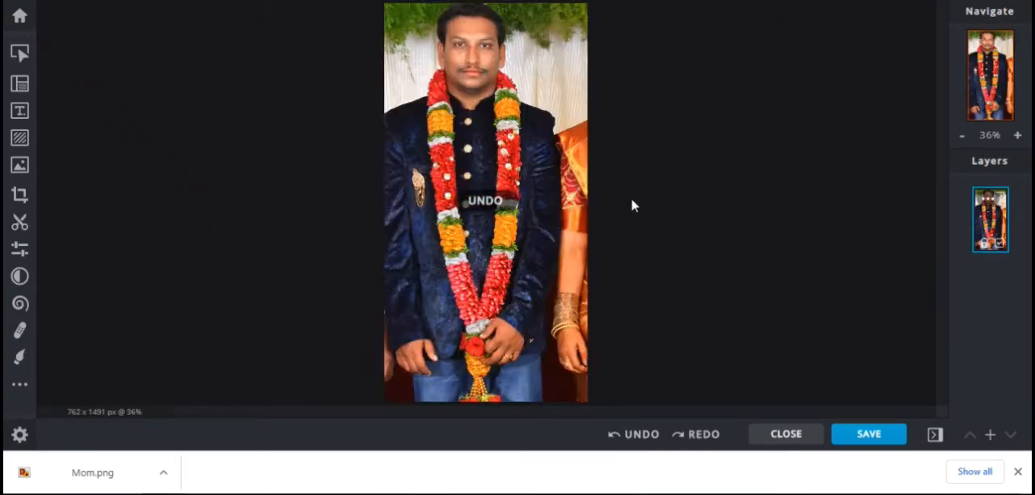
{"action": "key", "text": "ctrl+z"}
Crop the group photo to the man in the pink shirt, 828 x 1622 px
{"action": "left_click", "coordinate": [18, 207]}
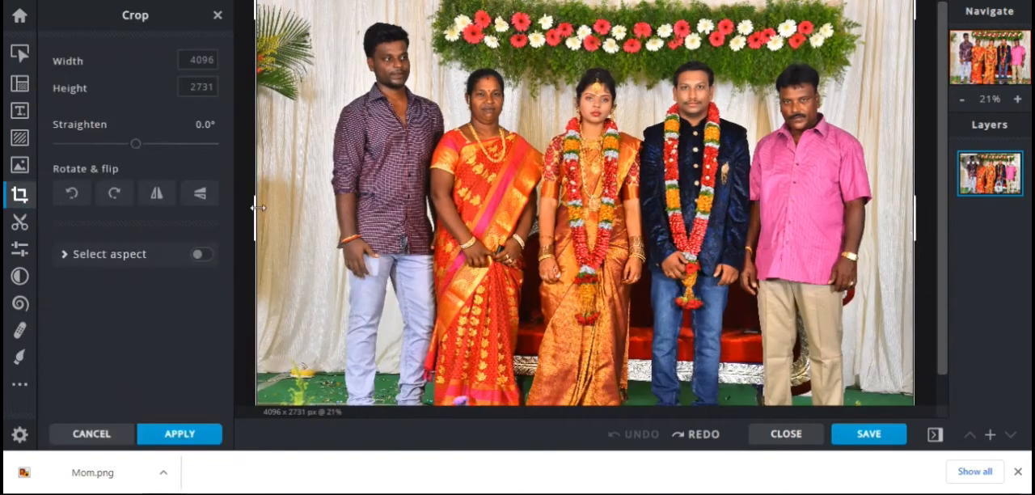
{"action": "left_click_drag", "start_coordinate": [256, 211], "coordinate": [740, 192]}
{"action": "left_click_drag", "start_coordinate": [827, 3], "coordinate": [867, 130]}
{"action": "left_click_drag", "start_coordinate": [913, 256], "coordinate": [869, 250]}
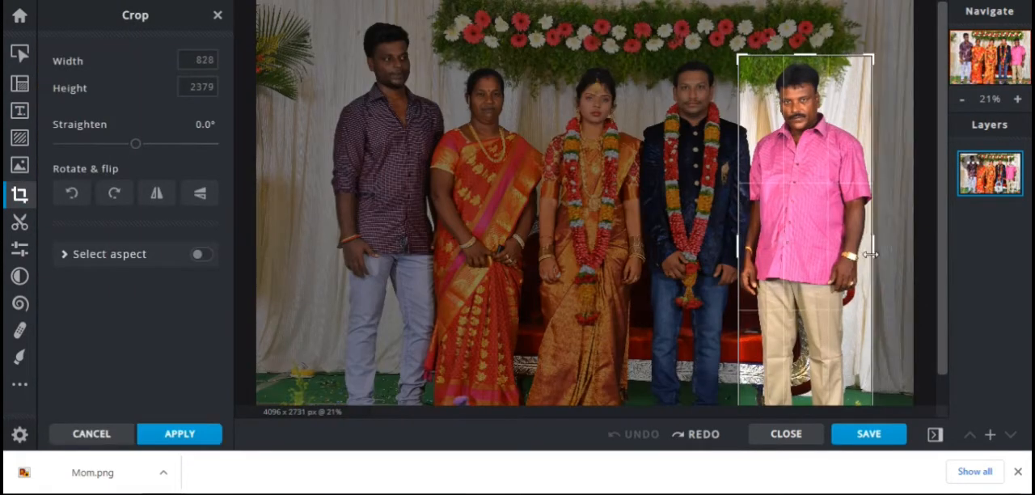
{"action": "scroll", "coordinate": [809, 360], "scroll_direction": "down", "scroll_amount": 3}
{"action": "left_click_drag", "start_coordinate": [750, 354], "coordinate": [737, 268]}
{"action": "left_click", "coordinate": [199, 433]}
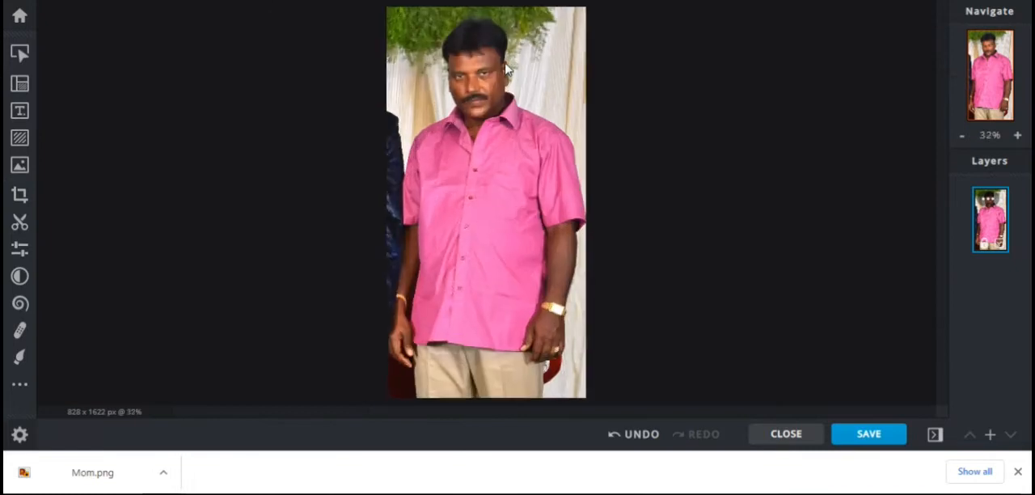
Lasso-cut around the man in the pink shirt in remove mode and invert the cutout to isolate him
{"action": "left_click", "coordinate": [20, 222]}
{"action": "left_click", "coordinate": [198, 122]}
{"action": "left_click", "coordinate": [177, 175]}
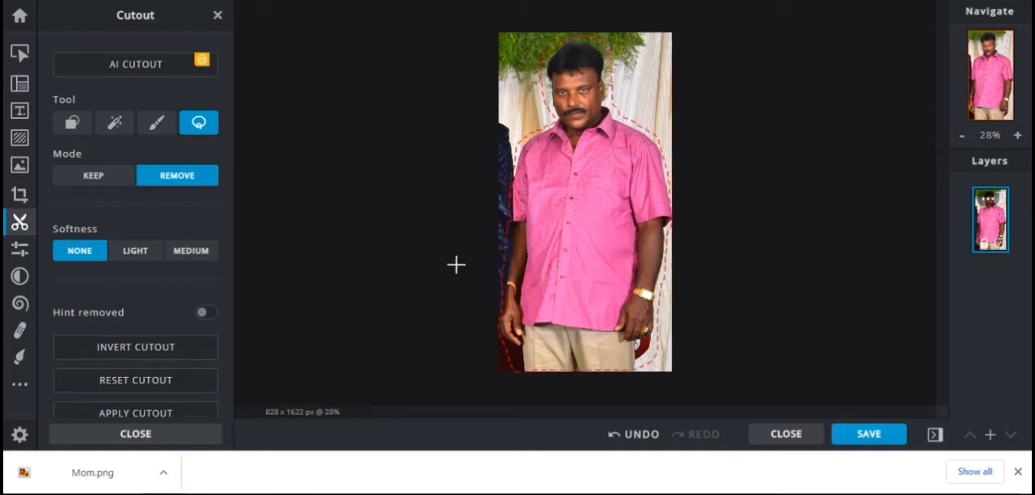
{"action": "left_click_drag", "start_coordinate": [479, 227], "coordinate": [450, 272]}
{"action": "left_click", "coordinate": [153, 353]}
Save the cutout of the man in the pink shirt as a PNG named "Dad"
{"action": "left_click", "coordinate": [868, 434]}
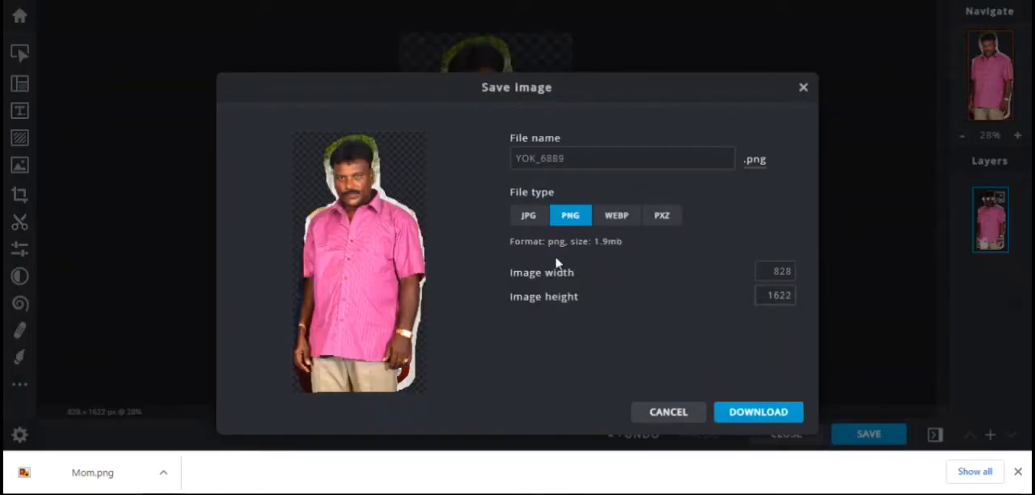
{"action": "type", "text": "Dad"}
{"action": "left_click", "coordinate": [745, 416]}
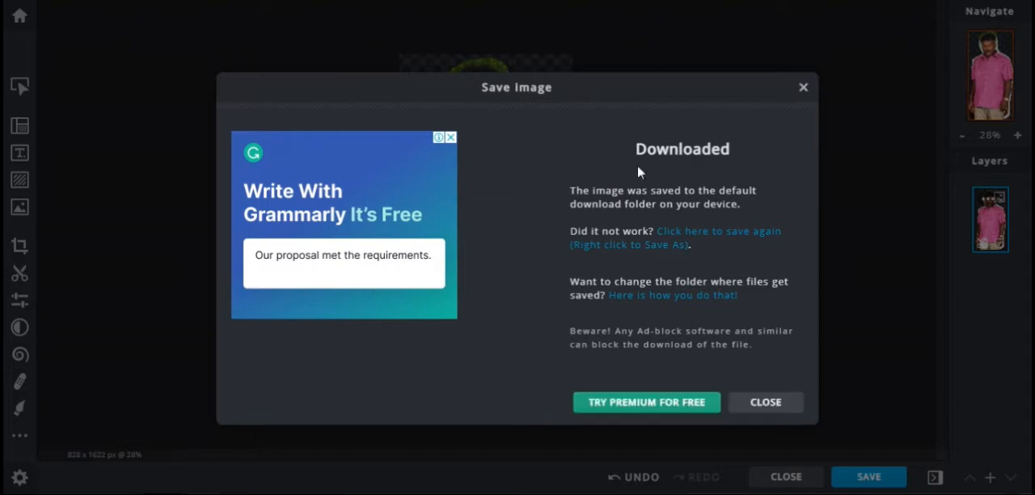
{"action": "left_click", "coordinate": [803, 87]}
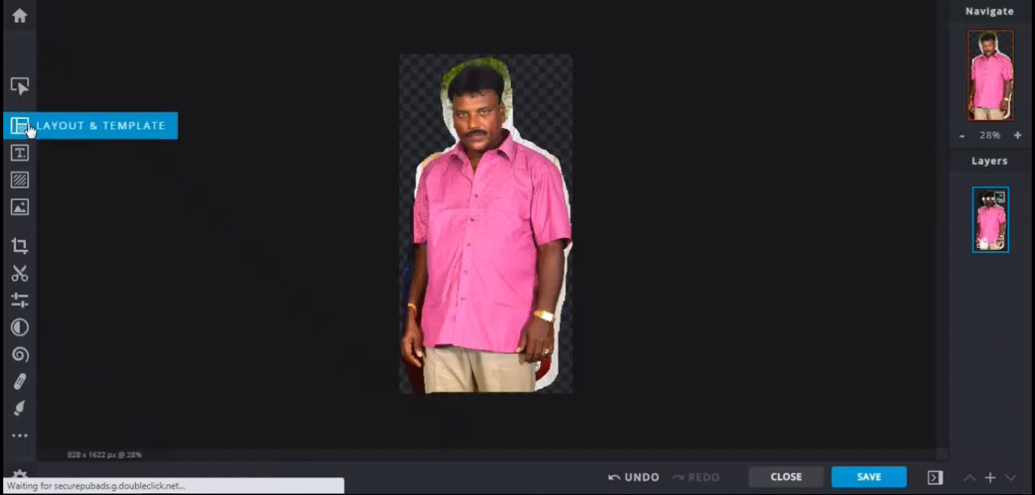
Open the blank white image 676563 as a new document
{"action": "left_click", "coordinate": [19, 15]}
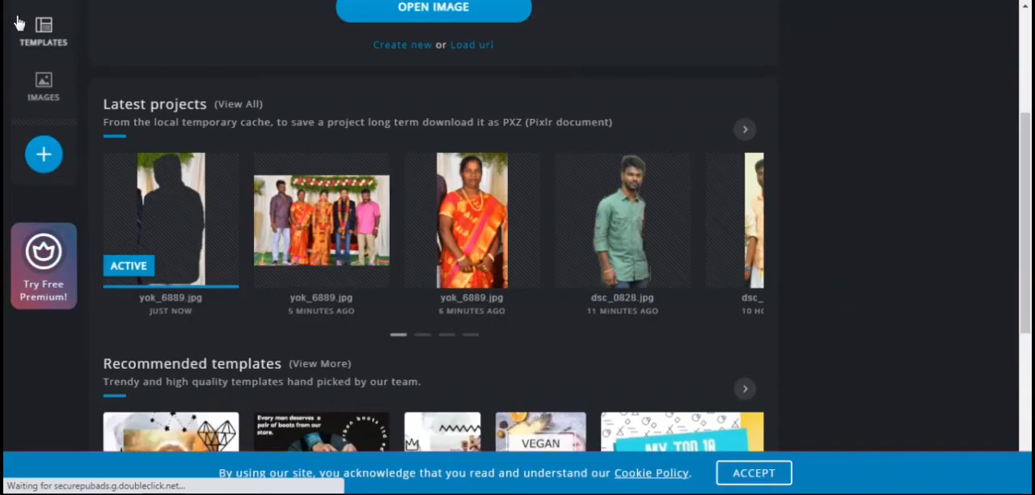
{"action": "left_click", "coordinate": [41, 155]}
{"action": "left_click", "coordinate": [293, 55]}
{"action": "double_click", "coordinate": [293, 55]}
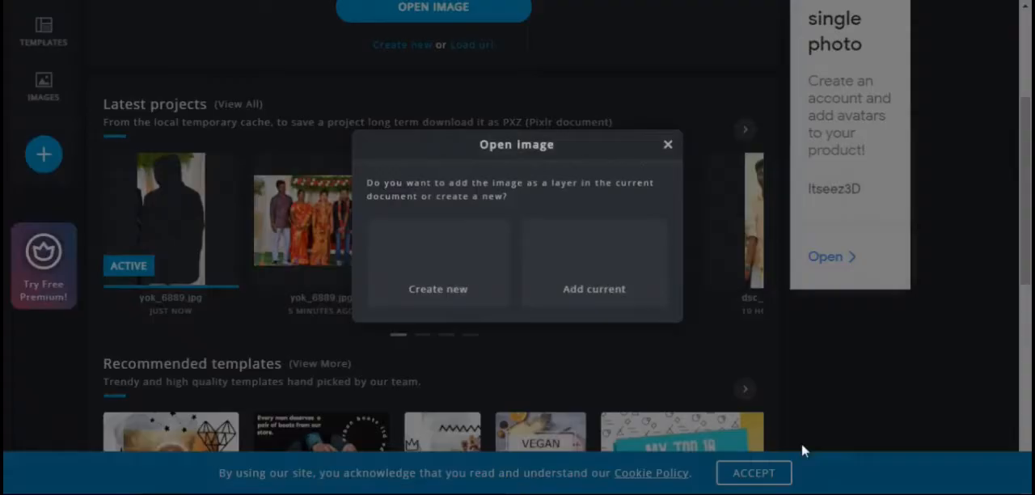
{"action": "left_click", "coordinate": [436, 285]}
{"action": "left_click", "coordinate": [854, 357]}
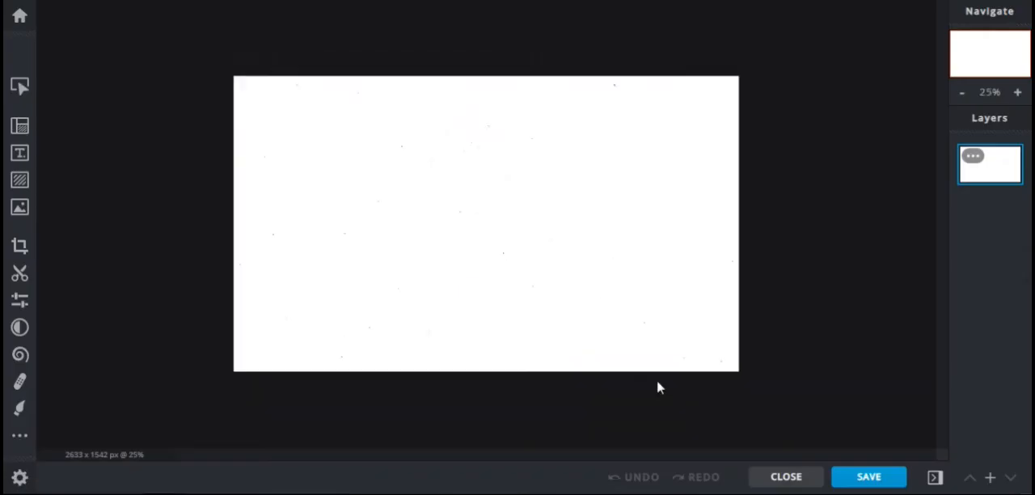
Crop the blank white canvas to the 16:9 (Widescreen) preset ratio
{"action": "left_click", "coordinate": [19, 245]}
{"action": "left_click", "coordinate": [184, 257]}
{"action": "left_click", "coordinate": [78, 397]}
{"action": "left_click", "coordinate": [89, 178]}
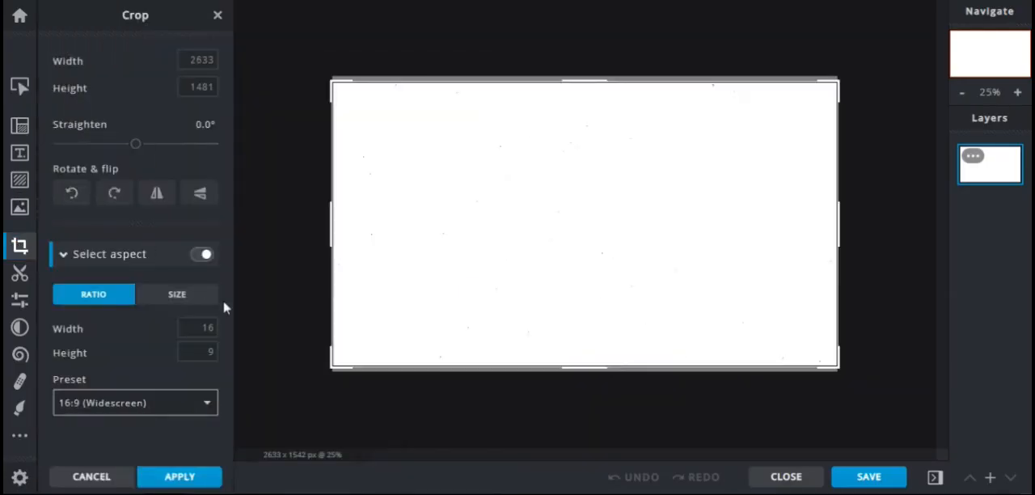
{"action": "left_click", "coordinate": [180, 476]}
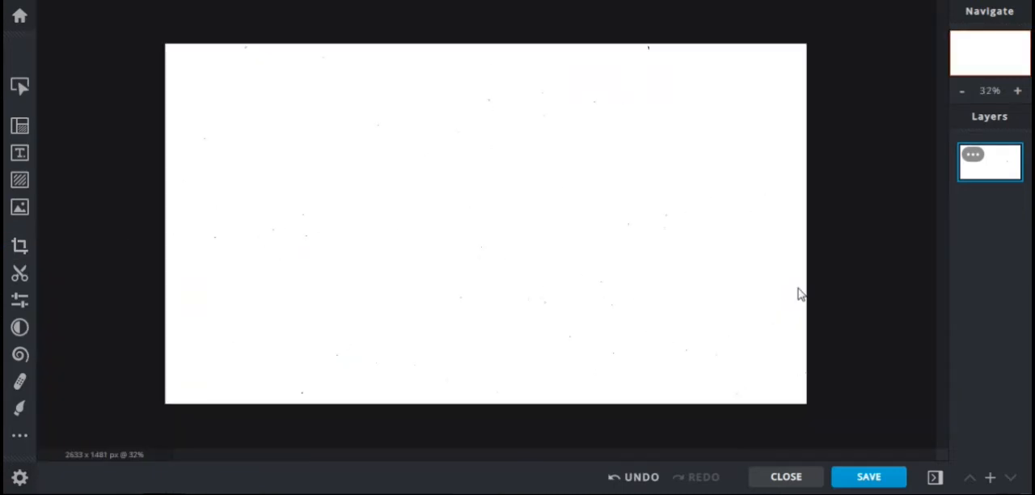
Add the Bro image from the Downloads folder on drive E as a new image layer
{"action": "left_click", "coordinate": [990, 477]}
{"action": "left_click", "coordinate": [445, 252]}
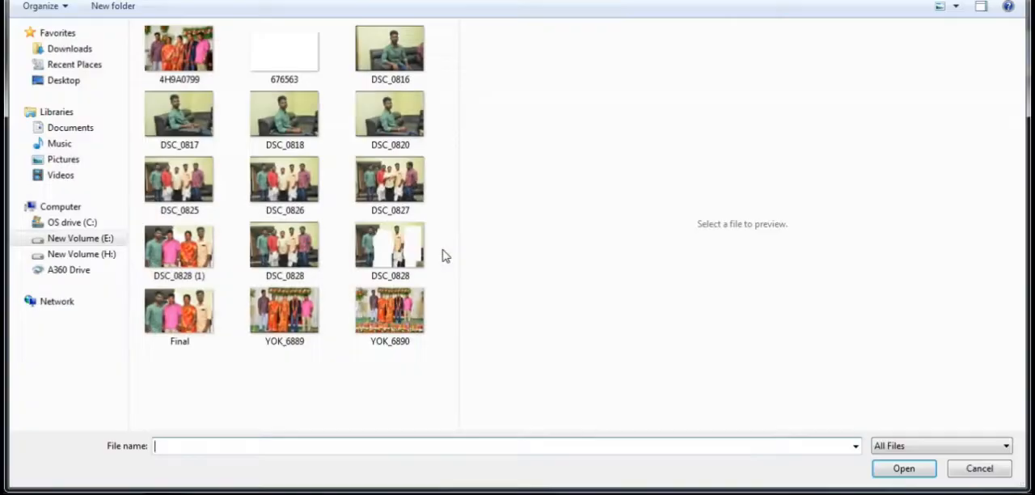
{"action": "left_click", "coordinate": [81, 239]}
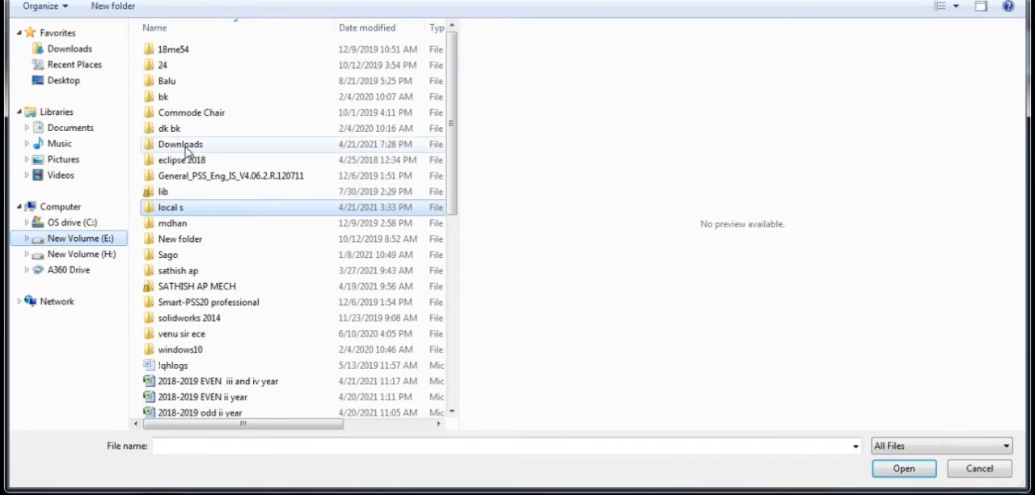
{"action": "scroll", "coordinate": [296, 206], "scroll_direction": "down", "scroll_amount": 10}
{"action": "left_click", "coordinate": [377, 265]}
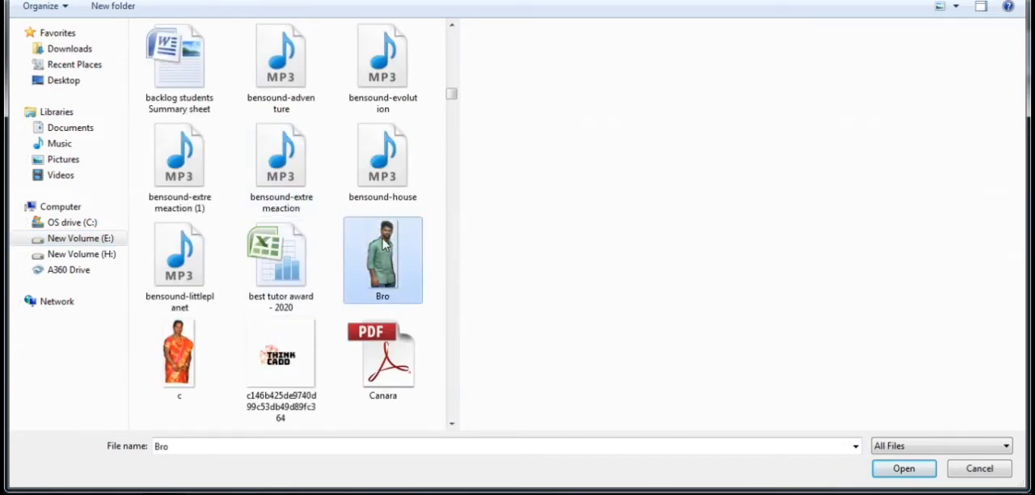
{"action": "left_click", "coordinate": [889, 467]}
Scale down the man in the green shirt and place him at the canvas's left edge
{"action": "left_click_drag", "start_coordinate": [518, 70], "coordinate": [539, 121]}
{"action": "left_click_drag", "start_coordinate": [614, 246], "coordinate": [414, 219]}
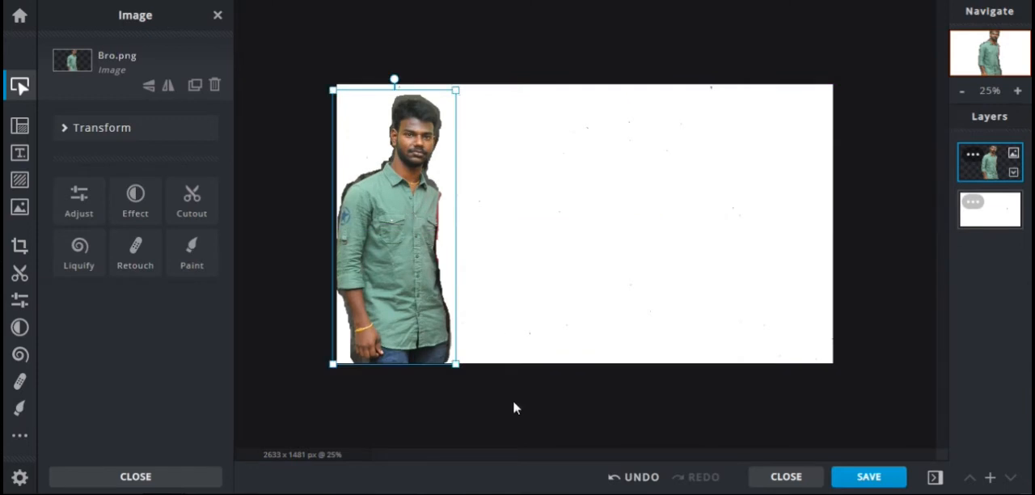
{"action": "left_click_drag", "start_coordinate": [334, 91], "coordinate": [338, 99]}
{"action": "mouse_move", "coordinate": [382, 234]}
{"action": "left_mouse_down"}
{"action": "mouse_move", "coordinate": [398, 234]}
{"action": "mouse_move", "coordinate": [388, 232]}
{"action": "left_mouse_up"}
Add Dad.png as a new image layer
{"action": "left_click", "coordinate": [990, 477]}
{"action": "left_click", "coordinate": [448, 255]}
{"action": "type", "text": "da"}
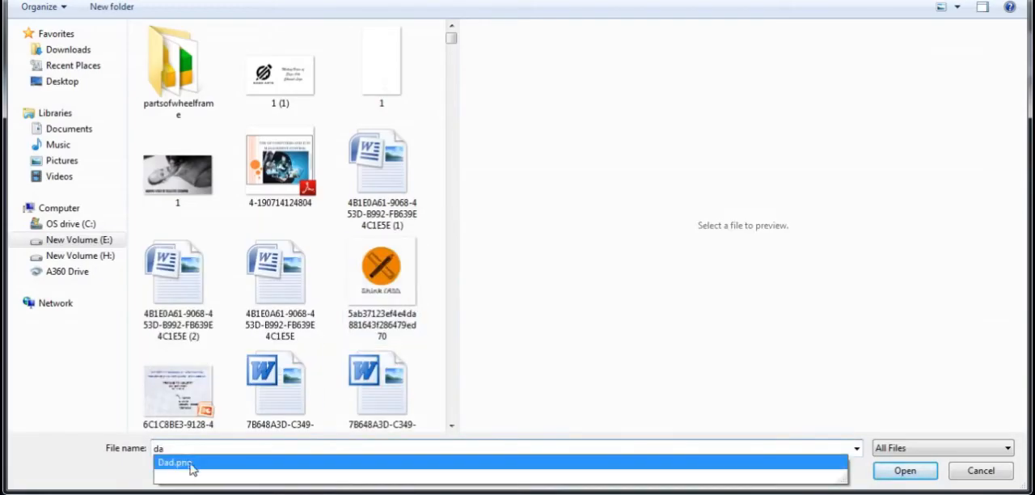
{"action": "left_click", "coordinate": [196, 463]}
{"action": "left_click", "coordinate": [911, 474]}
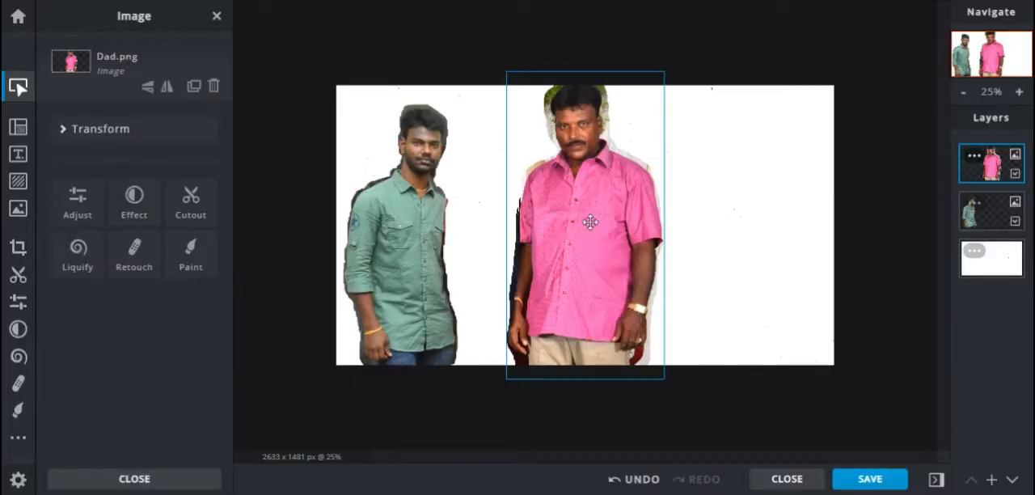
Scale down the man in the pink shirt and place him close beside the man in the green shirt
{"action": "left_click_drag", "start_coordinate": [590, 222], "coordinate": [523, 222]}
{"action": "left_click_drag", "start_coordinate": [439, 70], "coordinate": [451, 103]}
{"action": "left_click_drag", "start_coordinate": [527, 262], "coordinate": [506, 250]}
{"action": "left_click_drag", "start_coordinate": [574, 94], "coordinate": [561, 114]}
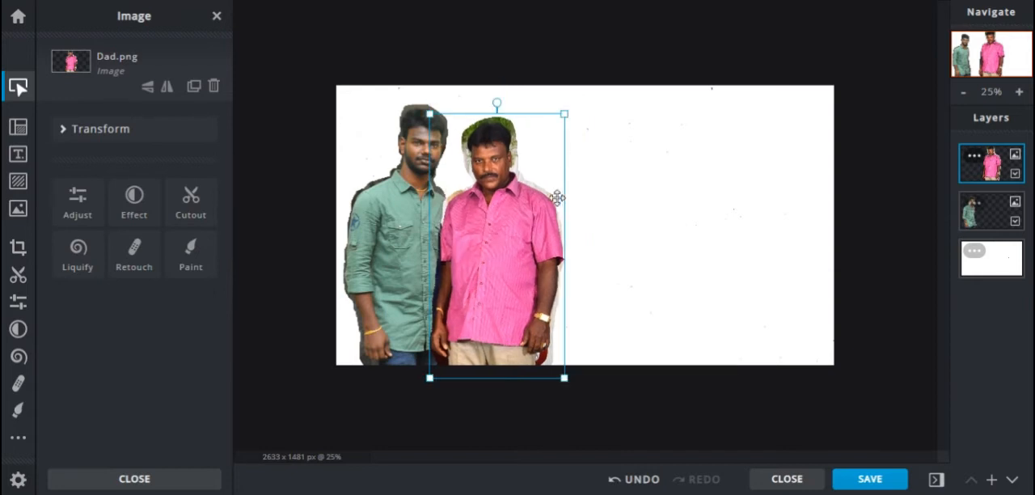
Add Mom.png as a new image layer directly above the white background
{"action": "left_click", "coordinate": [628, 311]}
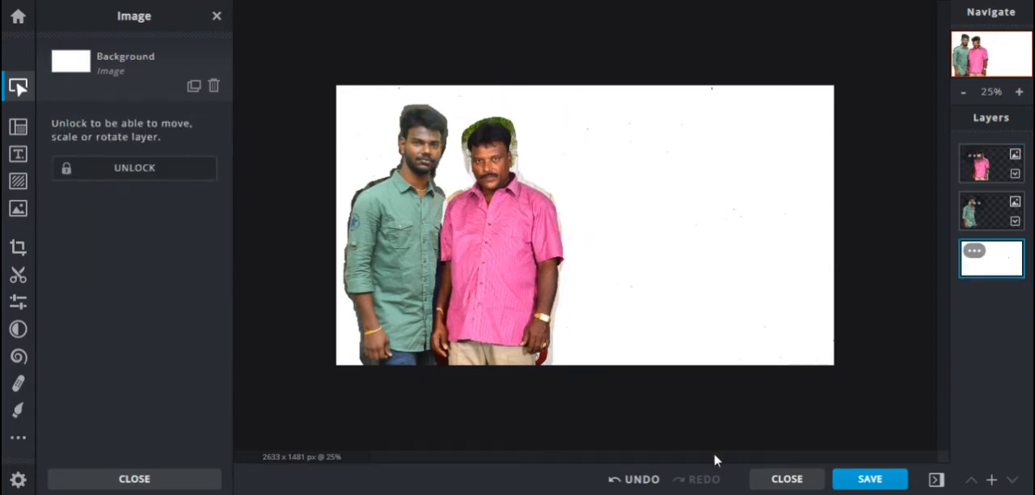
{"action": "left_click", "coordinate": [991, 480]}
{"action": "left_click", "coordinate": [451, 234]}
{"action": "type", "text": "mo"}
{"action": "left_click", "coordinate": [203, 464]}
{"action": "left_click", "coordinate": [898, 472]}
Scale down the woman in the orange saree and place her beside the man in the pink shirt
{"action": "left_click_drag", "start_coordinate": [513, 85], "coordinate": [533, 114]}
{"action": "left_click_drag", "start_coordinate": [619, 181], "coordinate": [627, 181]}
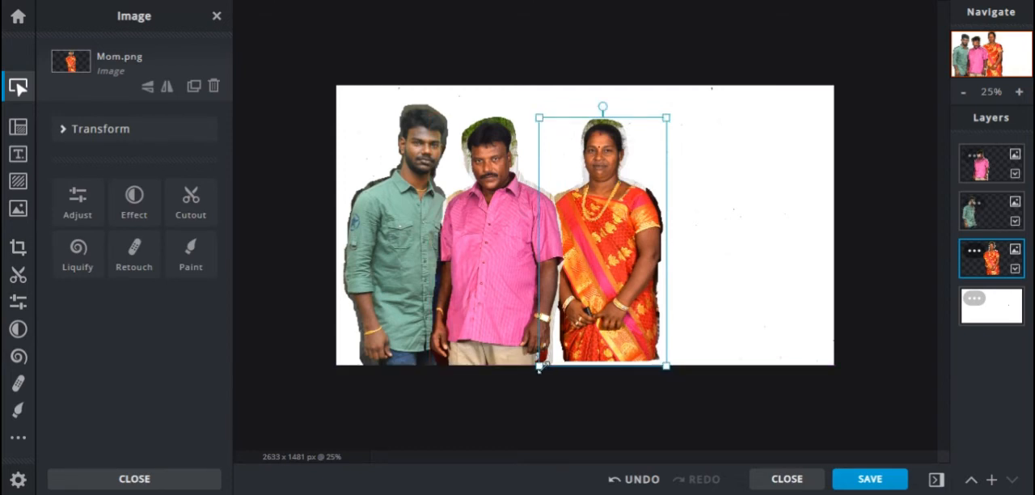
{"action": "left_click_drag", "start_coordinate": [540, 366], "coordinate": [539, 371]}
Add me.png as a new image layer
{"action": "left_click", "coordinate": [992, 482]}
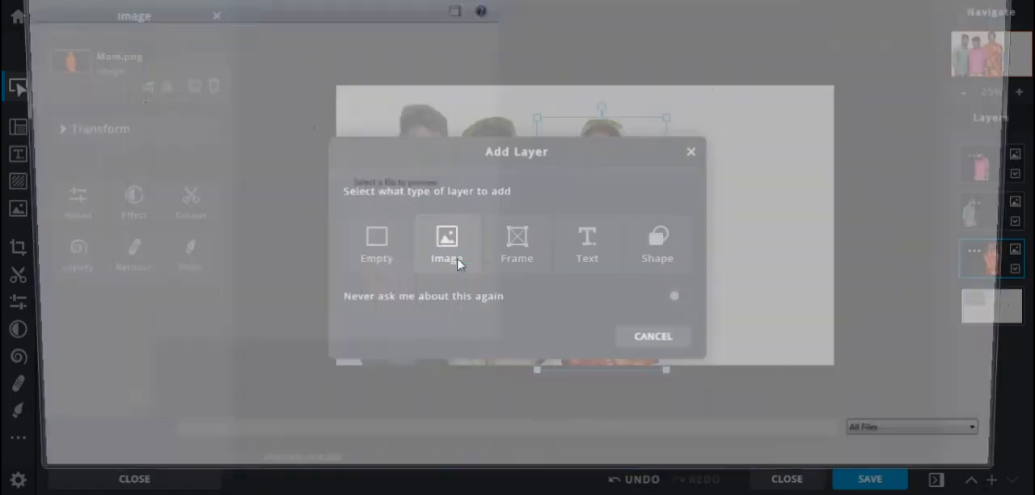
{"action": "left_click", "coordinate": [456, 261]}
{"action": "key", "text": "Return"}
Scale the man in the cream shirt down beside the woman and reorder his layer below hers
{"action": "left_click_drag", "start_coordinate": [542, 189], "coordinate": [686, 189]}
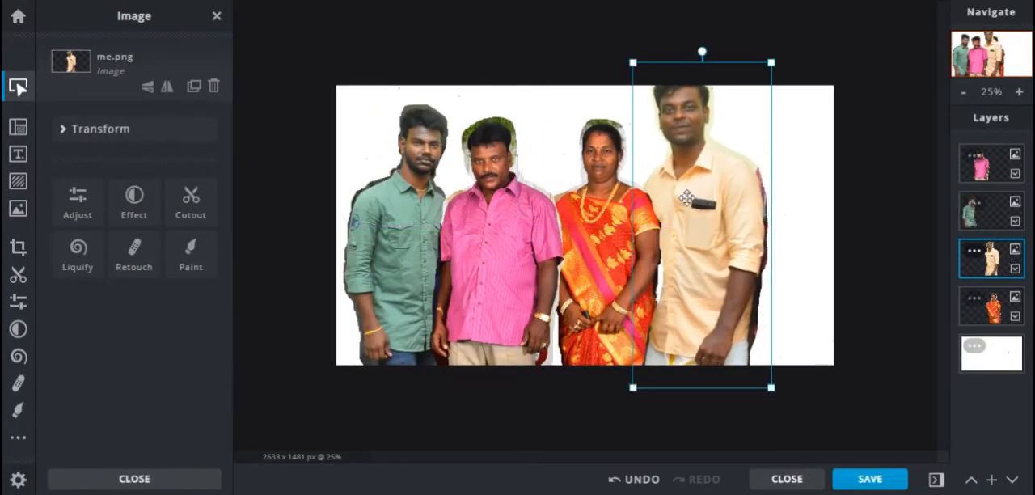
{"action": "left_click_drag", "start_coordinate": [632, 62], "coordinate": [644, 98]}
{"action": "left_click_drag", "start_coordinate": [708, 210], "coordinate": [690, 198]}
{"action": "left_click_drag", "start_coordinate": [631, 95], "coordinate": [634, 103]}
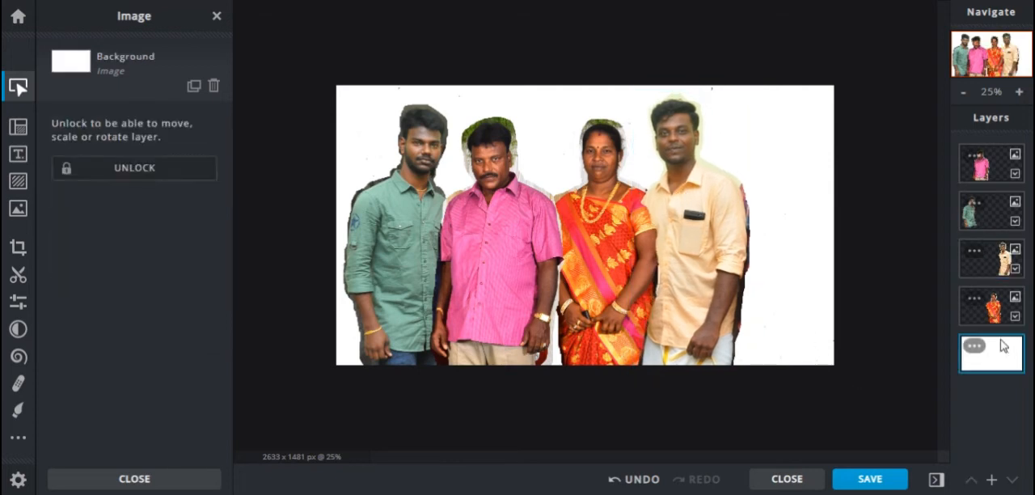
{"action": "left_click_drag", "start_coordinate": [987, 259], "coordinate": [997, 323]}
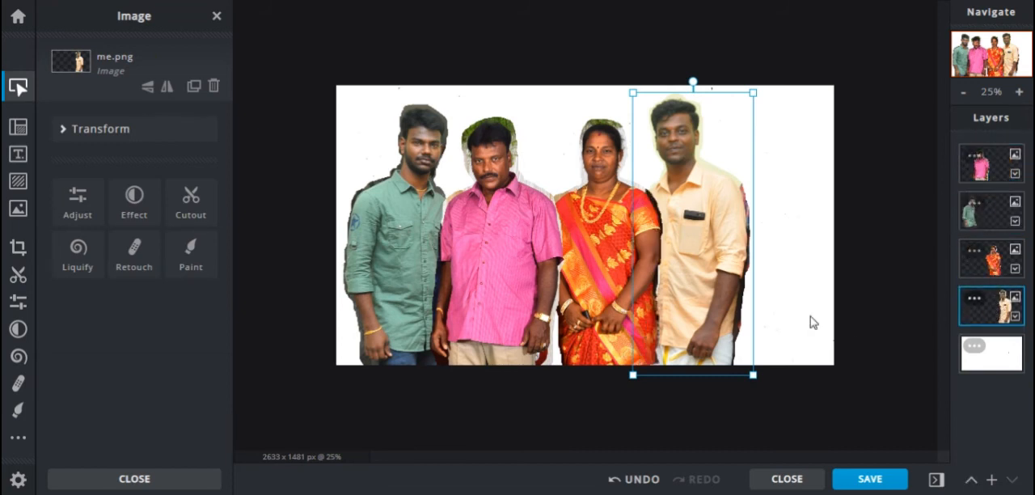
Select the four people's layers together and shift the group right to centre it on the canvas
{"action": "left_click", "coordinate": [616, 253], "text": "shift"}
{"action": "left_click", "coordinate": [482, 240], "text": "shift"}
{"action": "left_click_drag", "start_coordinate": [611, 262], "coordinate": [645, 262]}
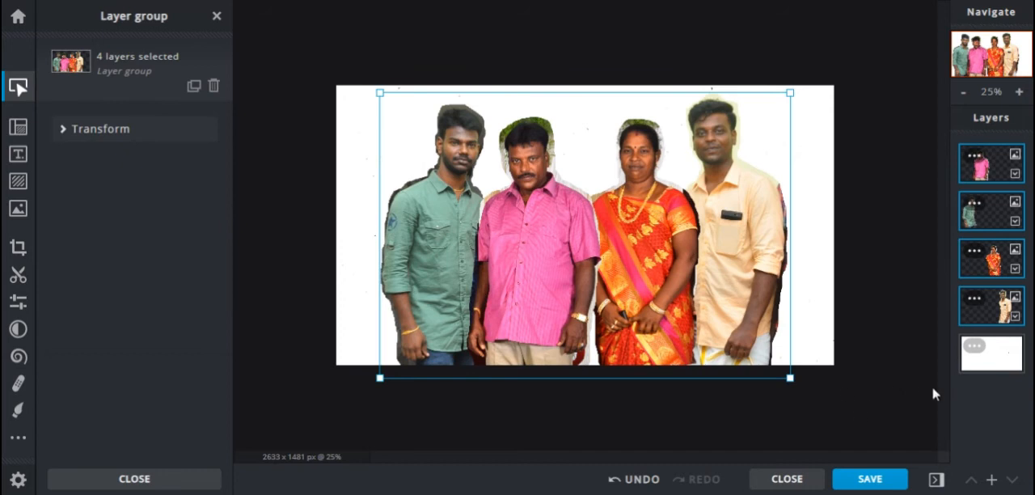
{"action": "left_click", "coordinate": [977, 351]}
{"action": "scroll", "coordinate": [530, 232], "scroll_direction": "up", "scroll_amount": 5}
{"action": "scroll", "coordinate": [509, 267], "scroll_direction": "down", "scroll_amount": 2}
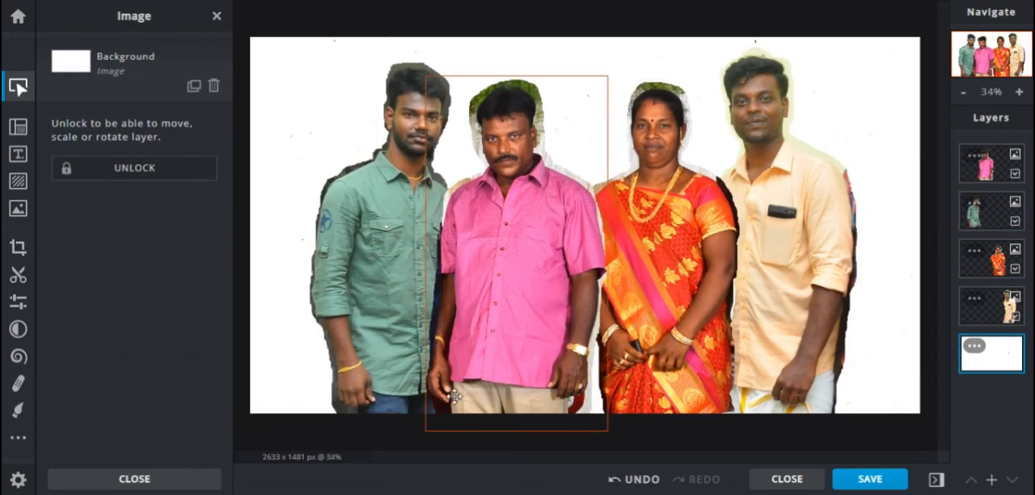
Save the combined picture as a PNG named "My Family"
{"action": "key", "text": "ctrl+s"}
{"action": "left_click", "coordinate": [571, 239]}
{"action": "type", "text": "My Fa"}
{"action": "left_click", "coordinate": [744, 373]}
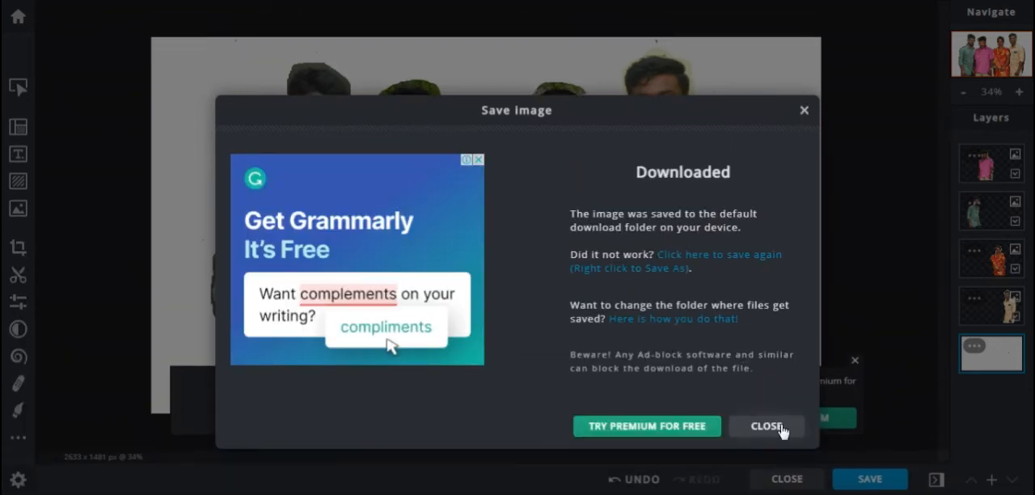
{"action": "left_click", "coordinate": [723, 427]}
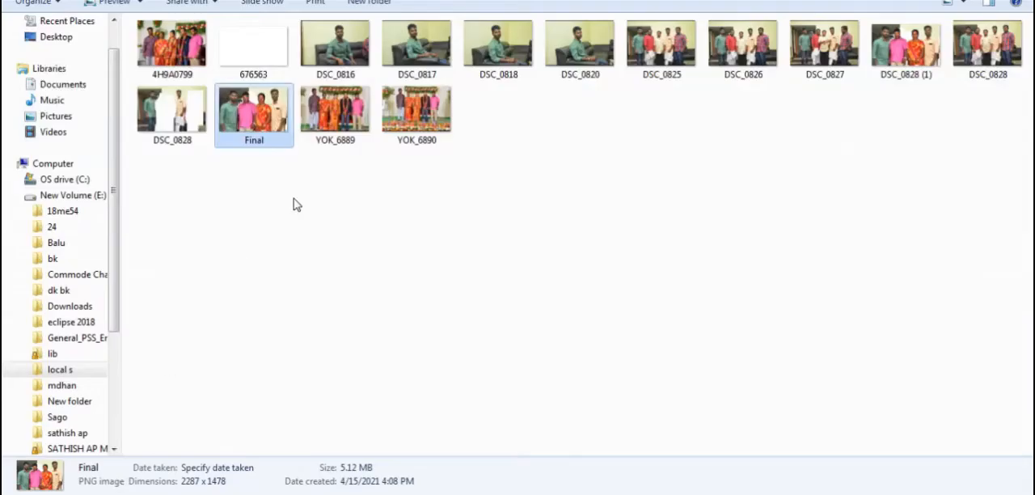
Find the saved My Family image in the Downloads folder and open it in the image viewer
{"action": "left_click", "coordinate": [73, 306]}
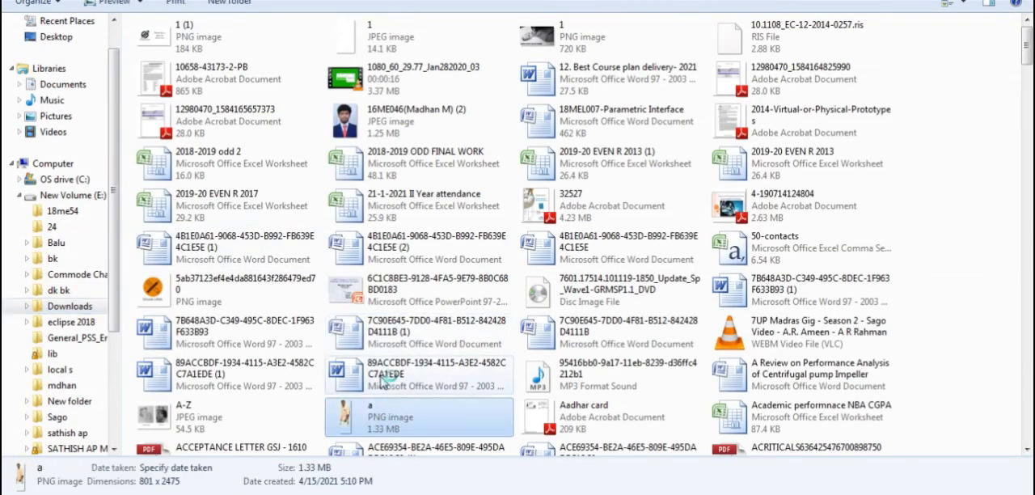
{"action": "scroll", "coordinate": [386, 411], "scroll_direction": "down", "scroll_amount": 10}
{"action": "scroll", "coordinate": [450, 287], "scroll_direction": "down", "scroll_amount": 15}
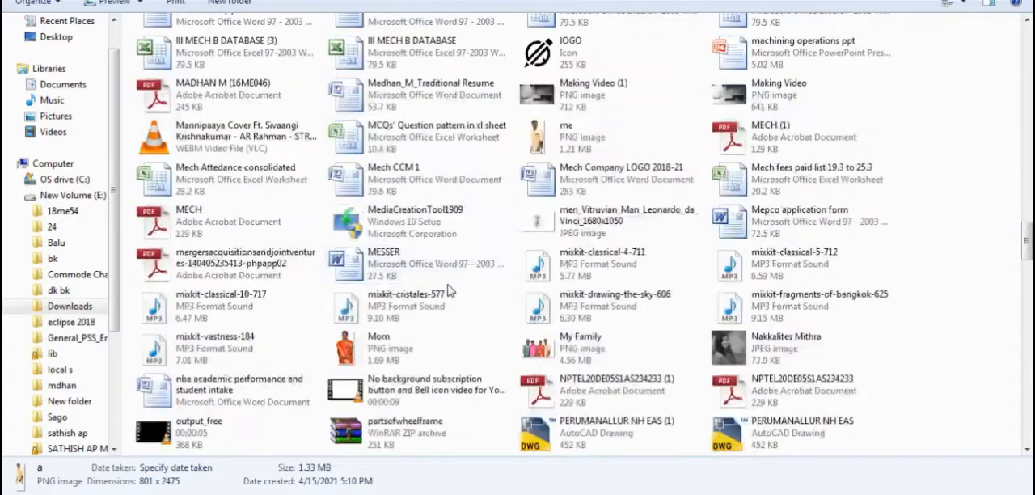
{"action": "scroll", "coordinate": [407, 309], "scroll_direction": "up", "scroll_amount": 18}
{"action": "scroll", "coordinate": [409, 310], "scroll_direction": "up", "scroll_amount": 8}
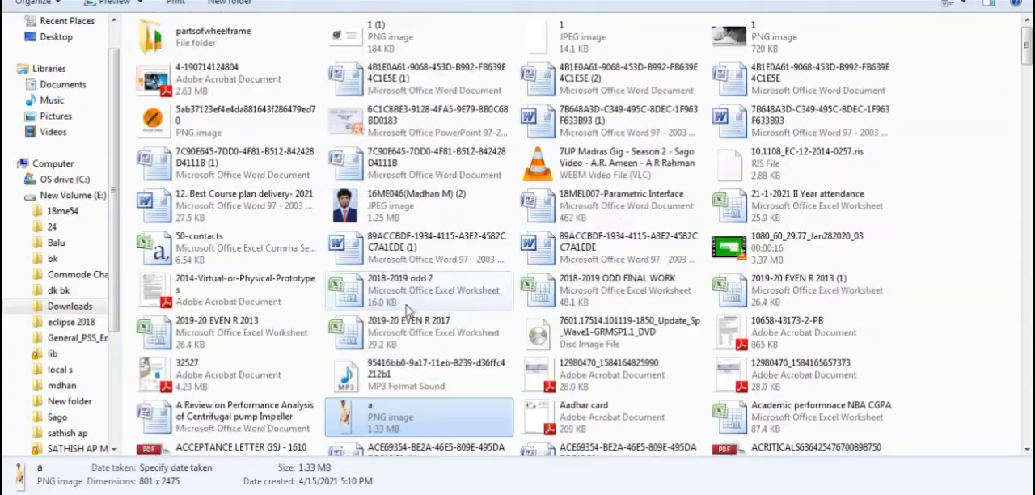
{"action": "scroll", "coordinate": [668, 237], "scroll_direction": "down", "scroll_amount": 15}
{"action": "double_click", "coordinate": [680, 215]}
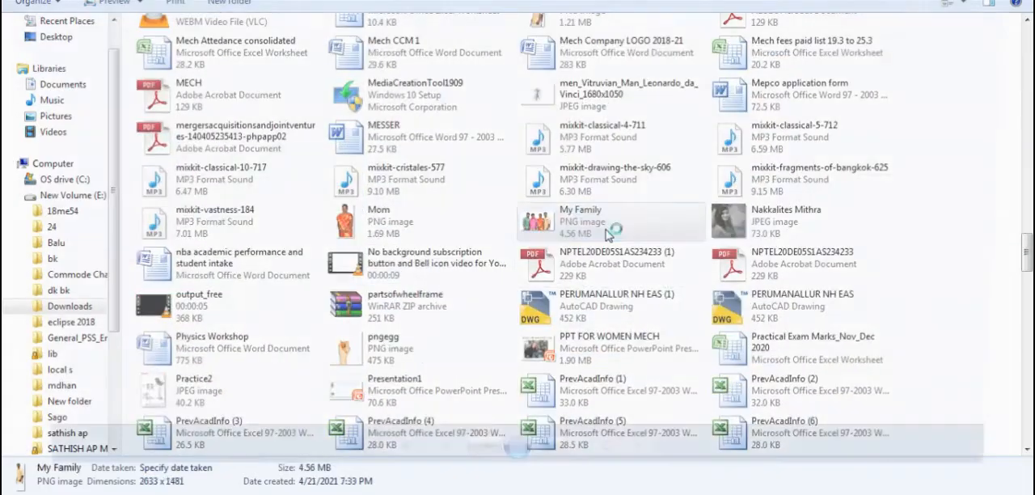
Zoom in on the combined family picture and examine the faces and cutout edges across the group
{"action": "scroll", "coordinate": [668, 84], "scroll_direction": "up", "scroll_amount": 5}
{"action": "left_click_drag", "start_coordinate": [801, 102], "coordinate": [591, 190]}
{"action": "left_click_drag", "start_coordinate": [471, 210], "coordinate": [712, 238]}
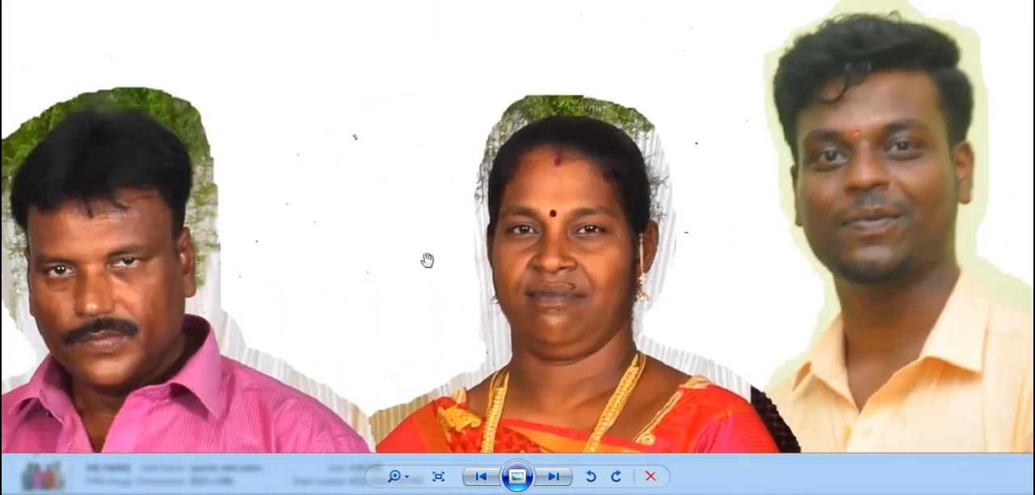
{"action": "left_click_drag", "start_coordinate": [426, 258], "coordinate": [739, 242]}
{"action": "scroll", "coordinate": [552, 212], "scroll_direction": "down", "scroll_amount": 2}
{"action": "scroll", "coordinate": [552, 212], "scroll_direction": "down", "scroll_amount": 3}
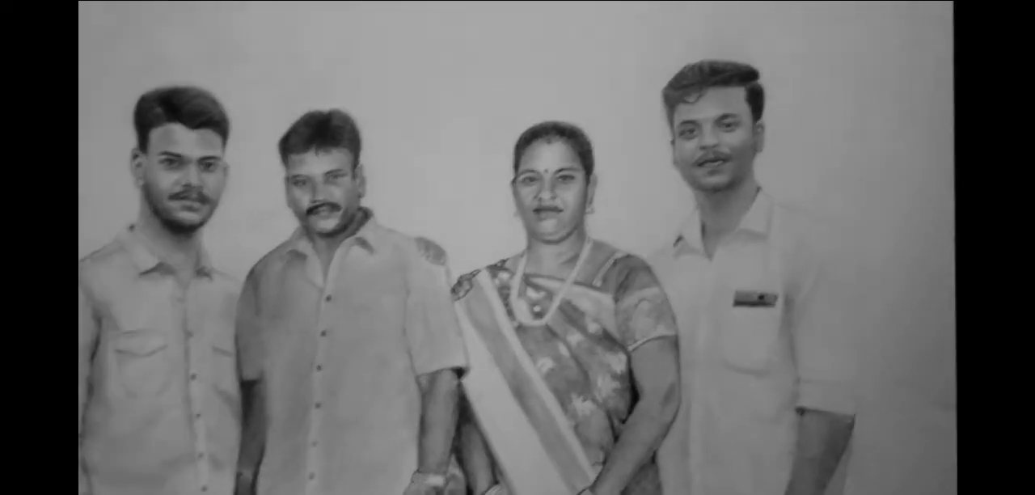